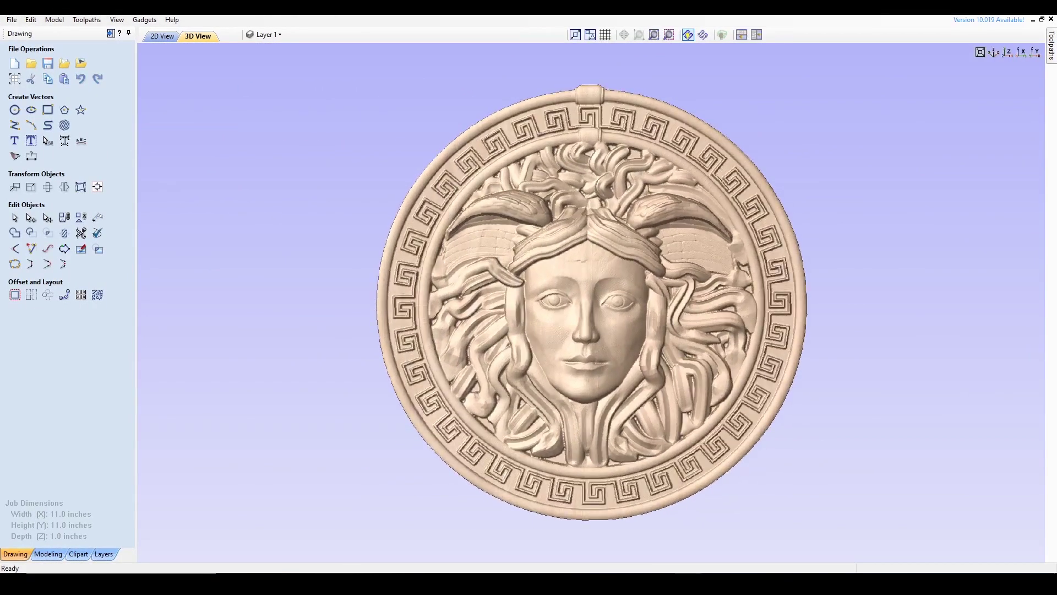
Check the relief from angled, side, front and top views
left_click(998, 54)
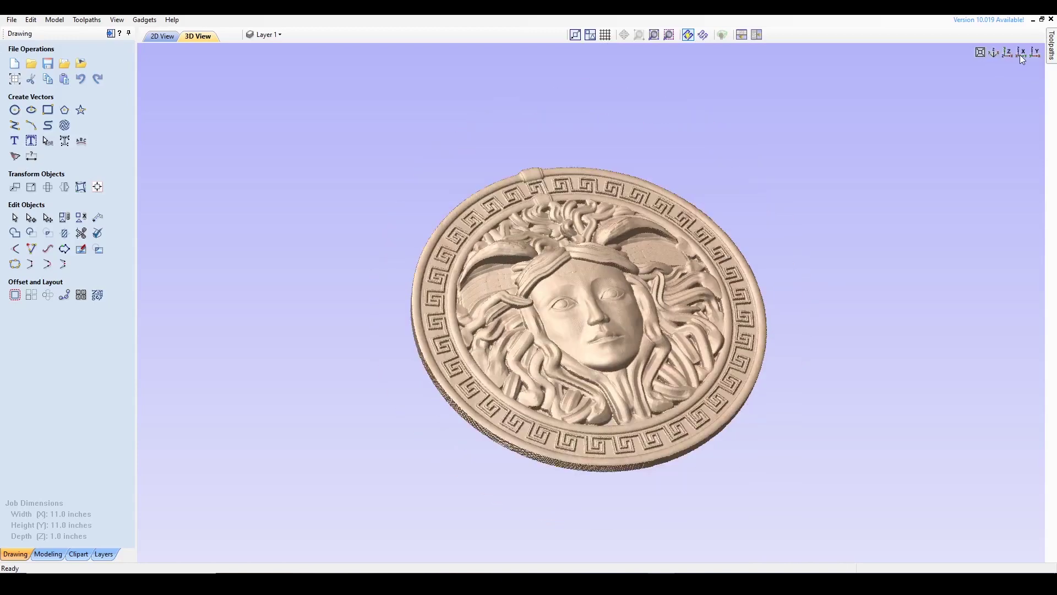
left_click(1022, 54)
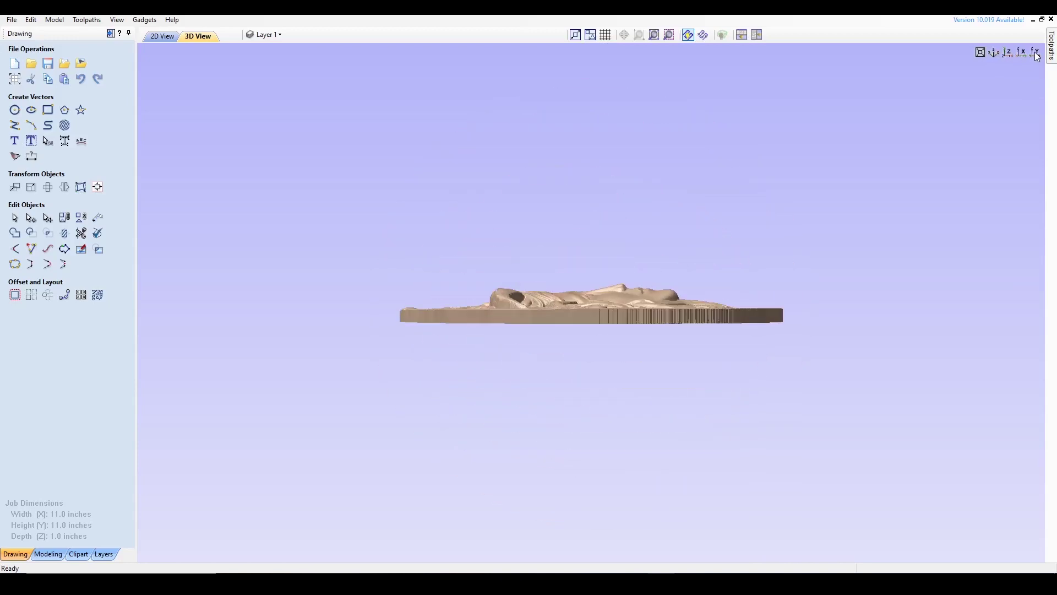
left_click(1036, 53)
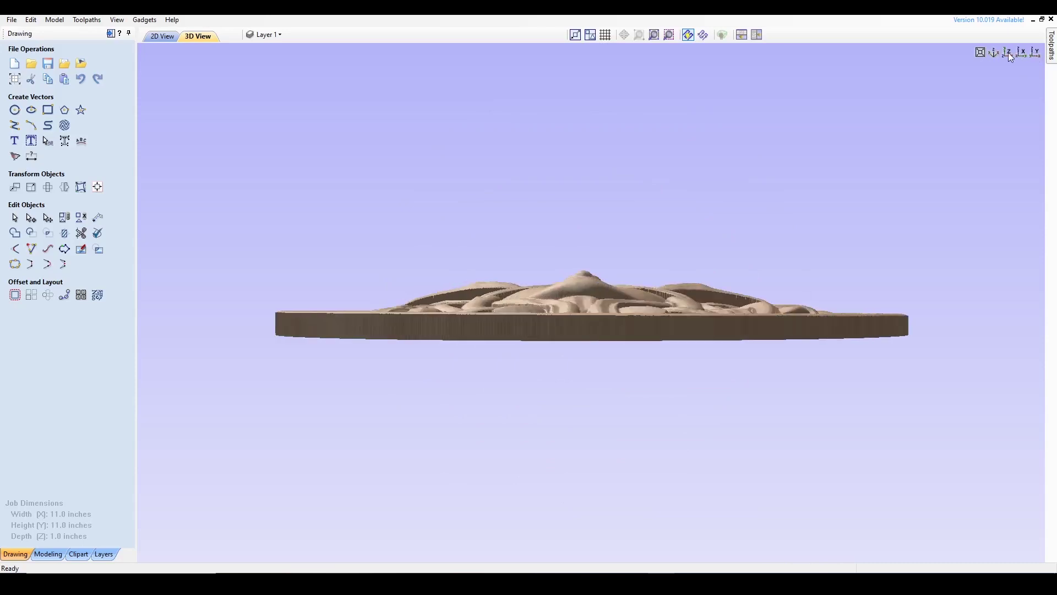
left_click(1010, 53)
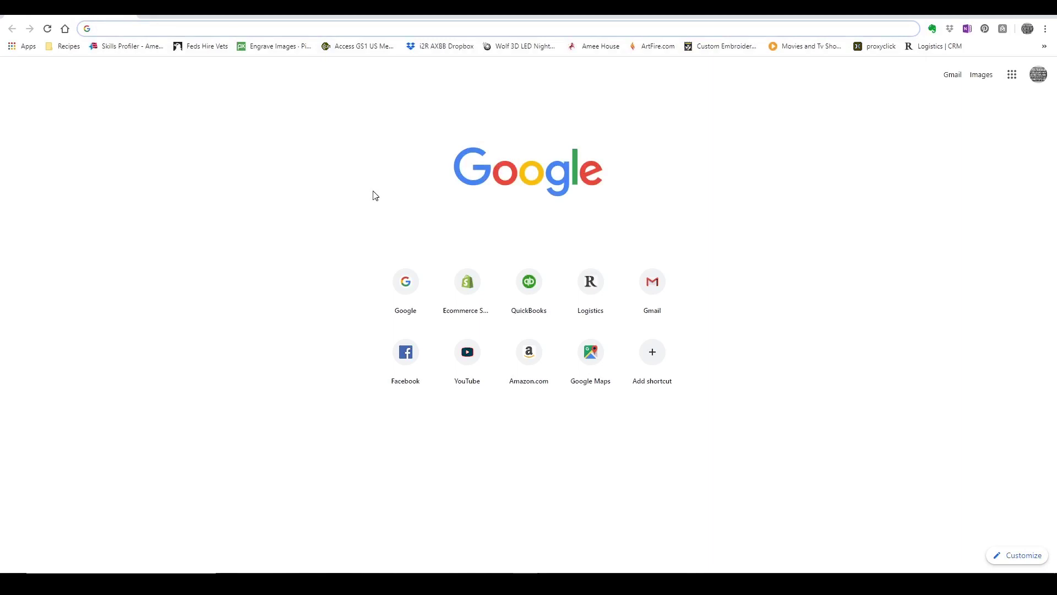
Search for thingiverse in Chrome and load the thingiverse.com home page
type("thingi")
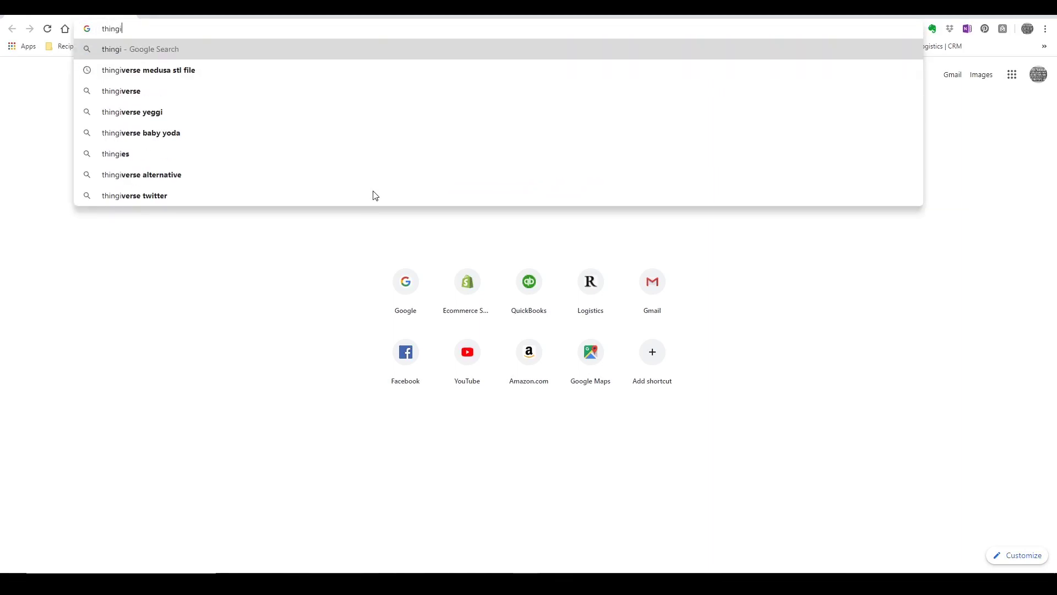
type("verse")
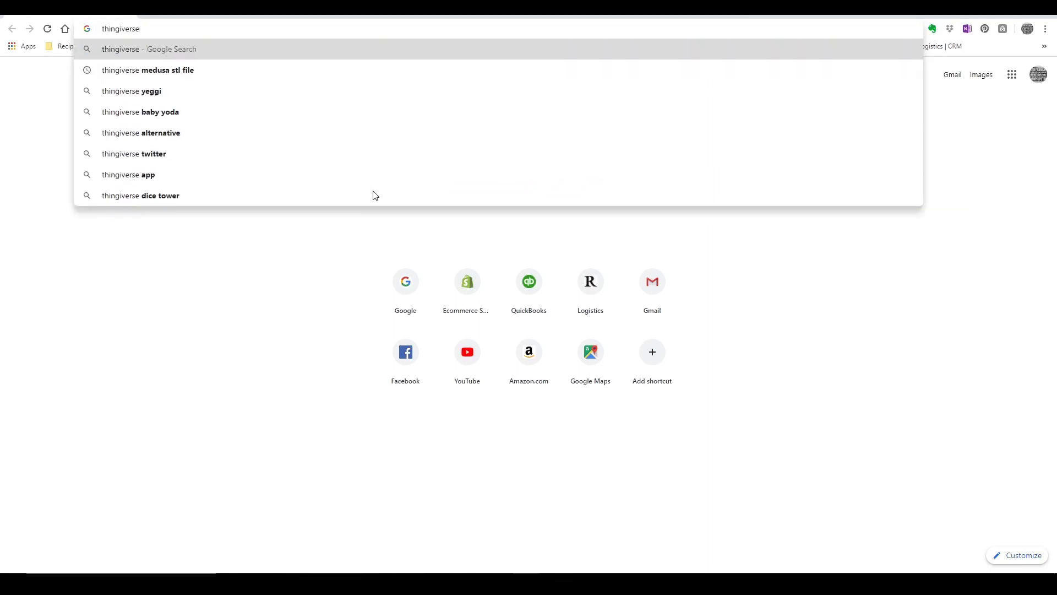
key("Return")
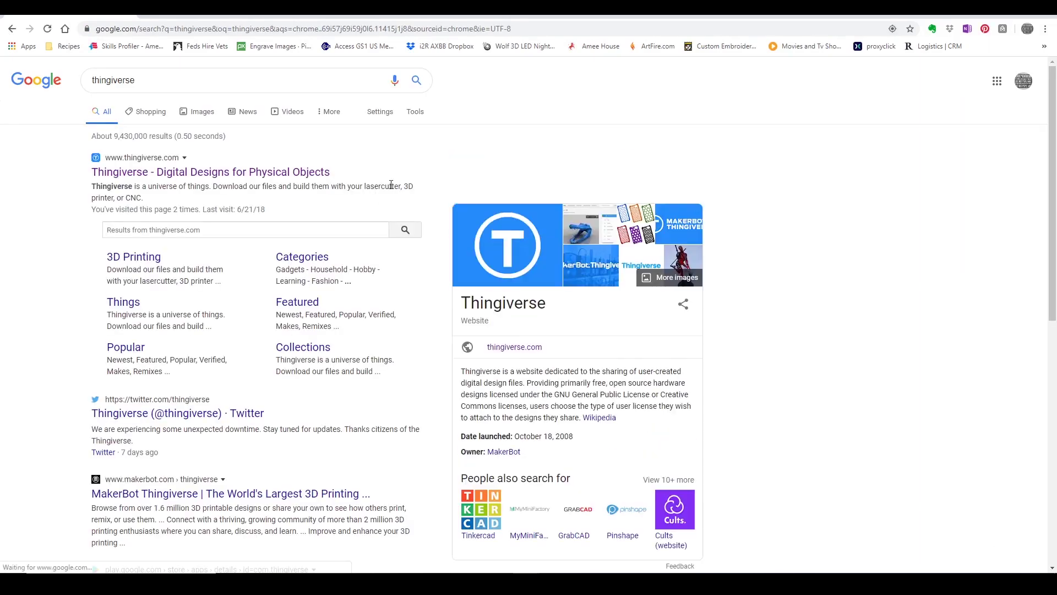
left_click(355, 174)
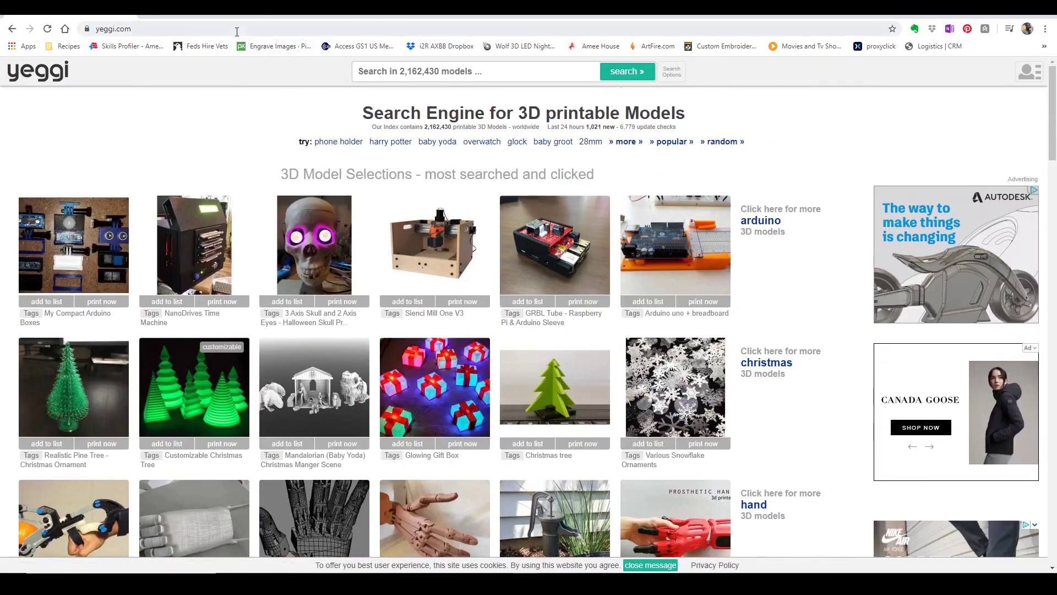
left_click(236, 30)
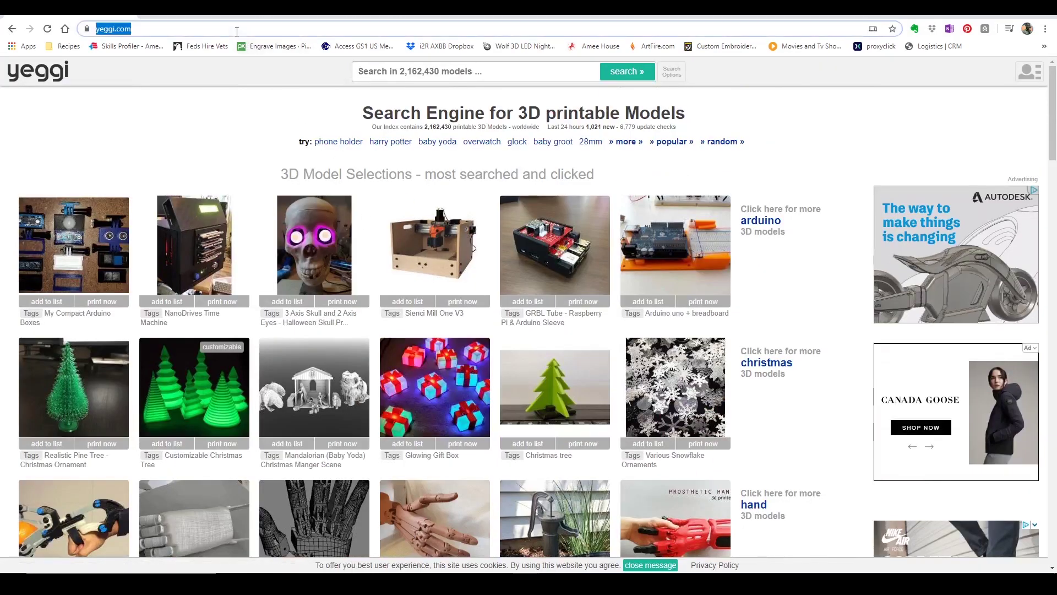
type("thingiverse")
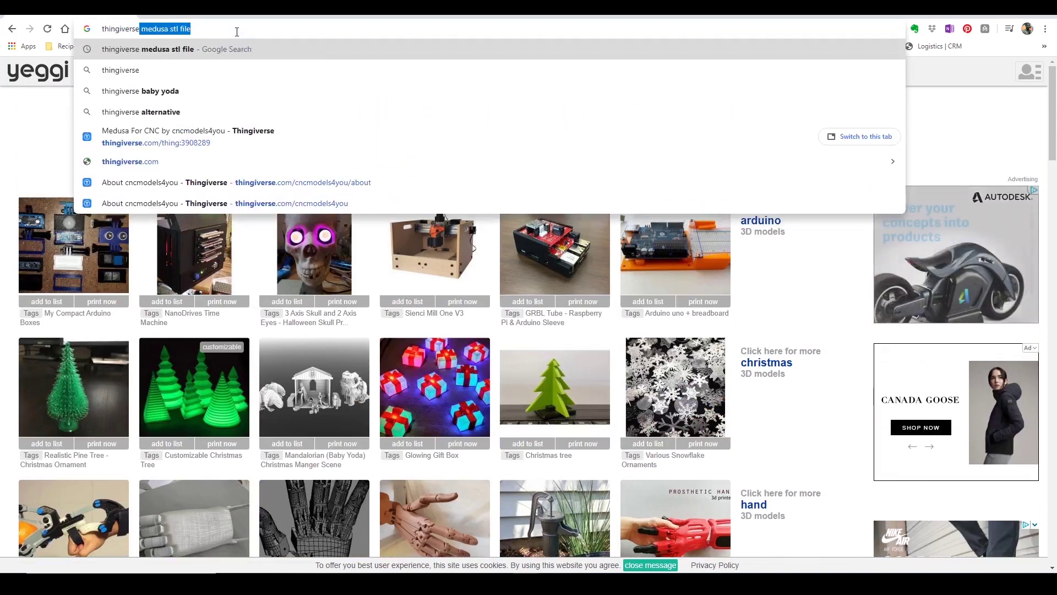
type(".com")
key("Return")
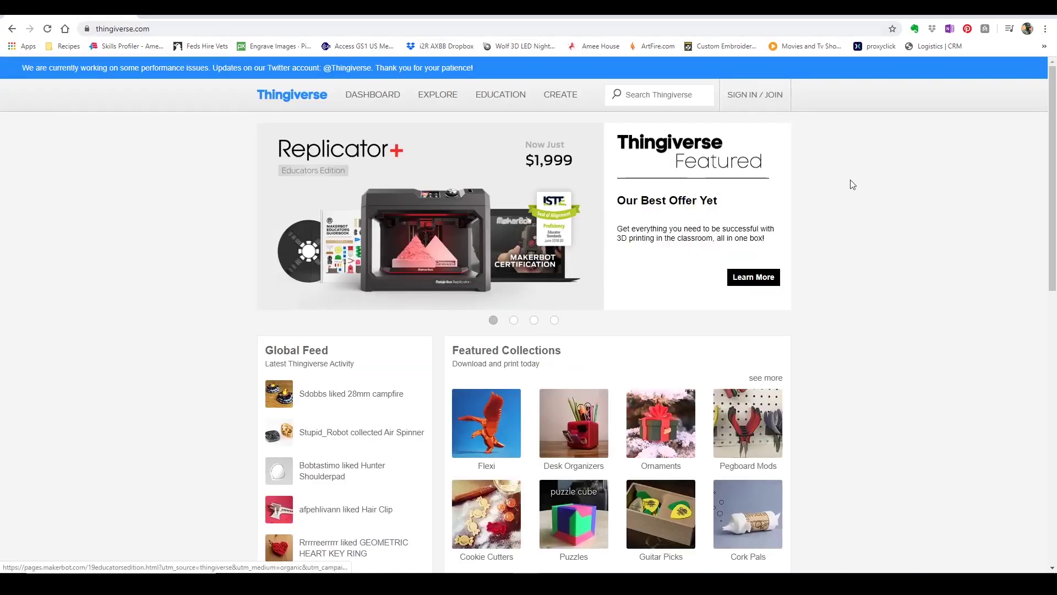
Return to the Medusa For CNC page, then minimise Chrome to get back to VCarve
key("alt+Left")
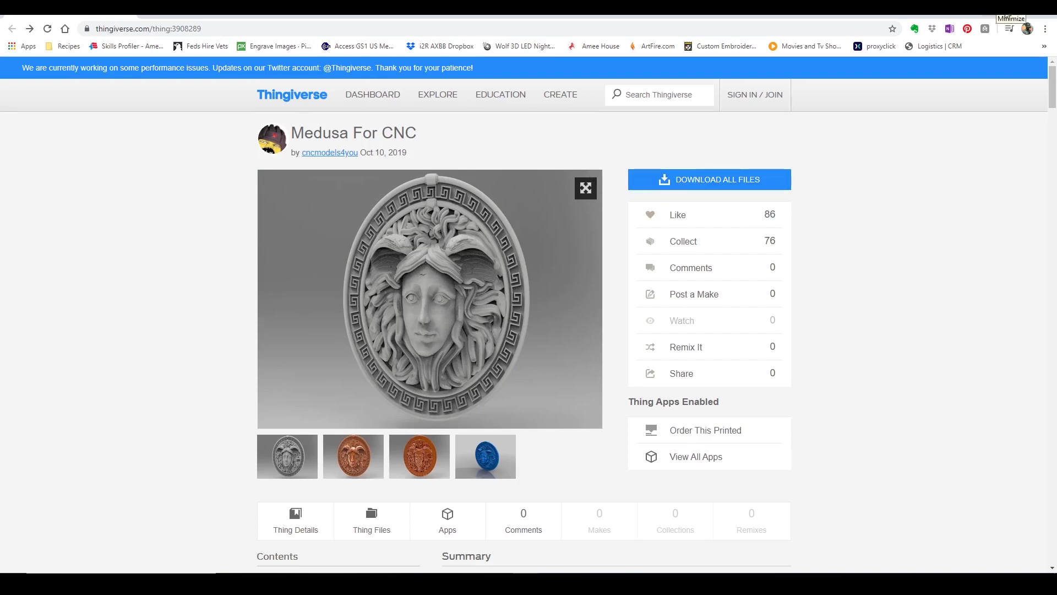
left_click(1005, 17)
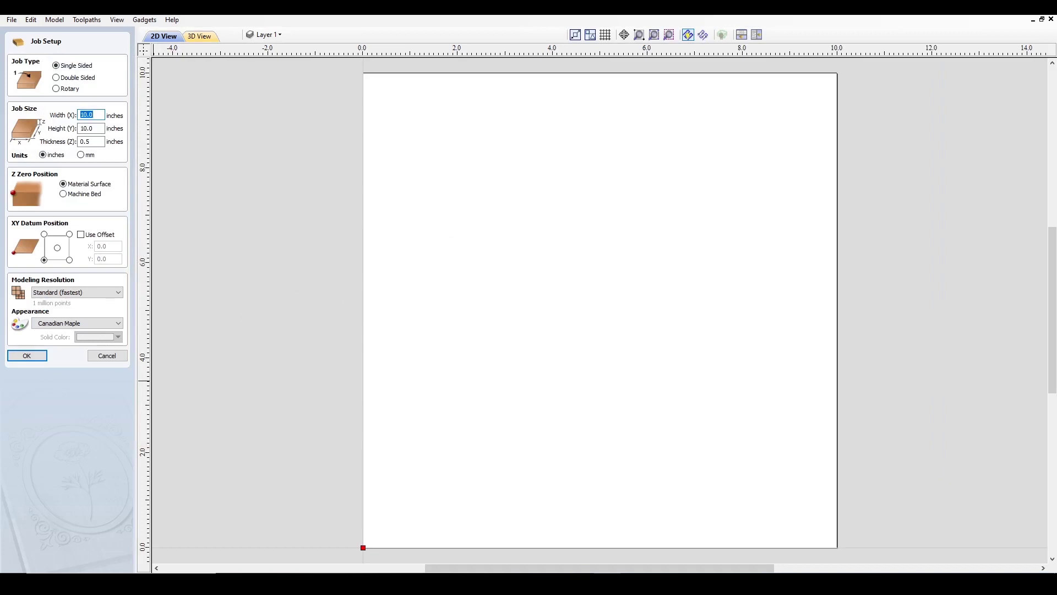
Set the job to Width 11, Height 11, Thickness 1 inch with a centre XY datum
key("End")
key("shift+Home")
type("11")
key("Tab")
type("11")
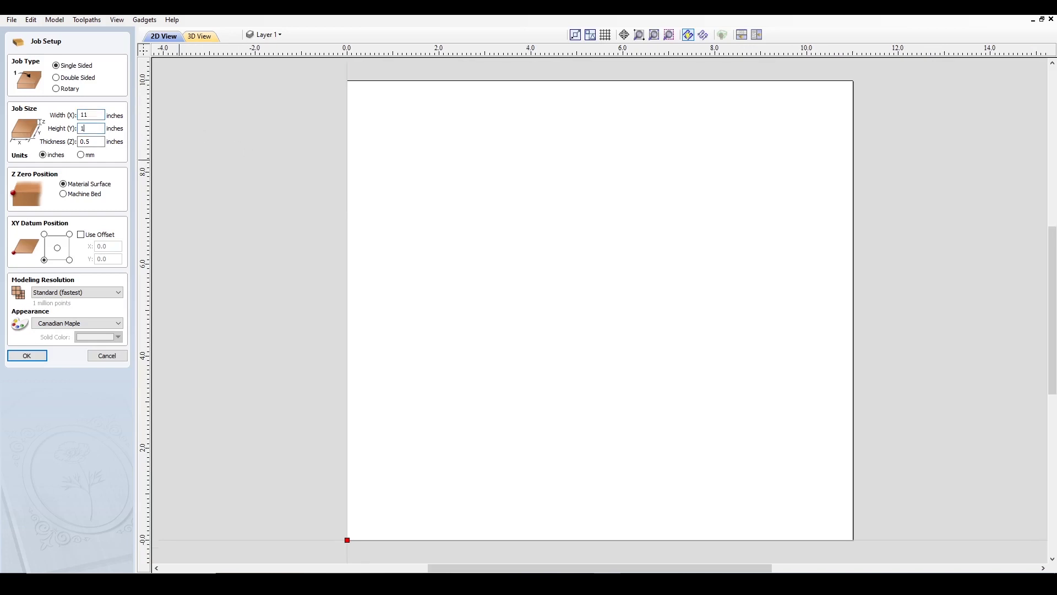
key("Tab")
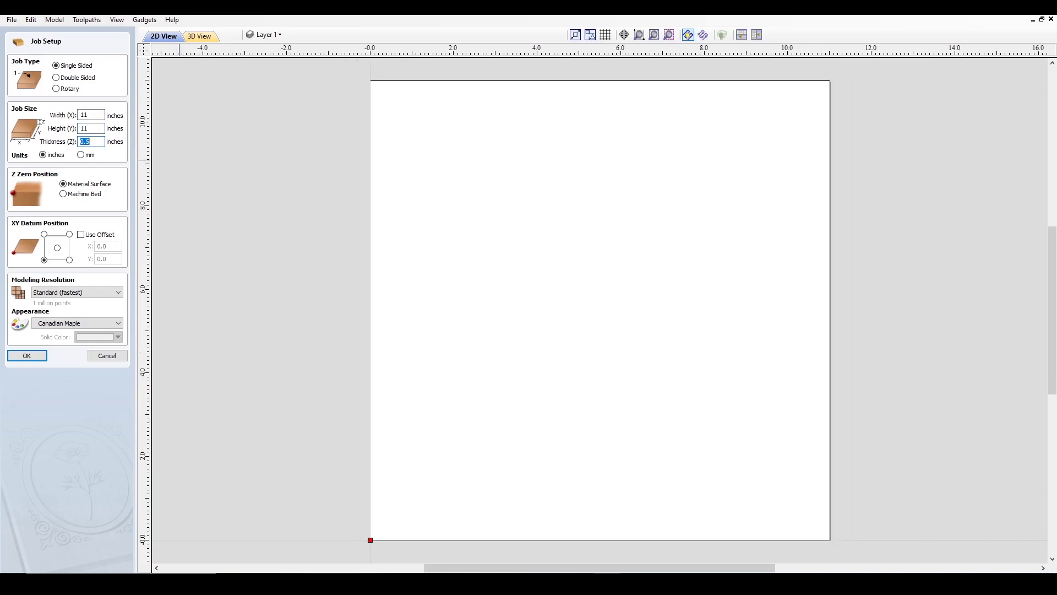
type("1")
left_click(58, 248)
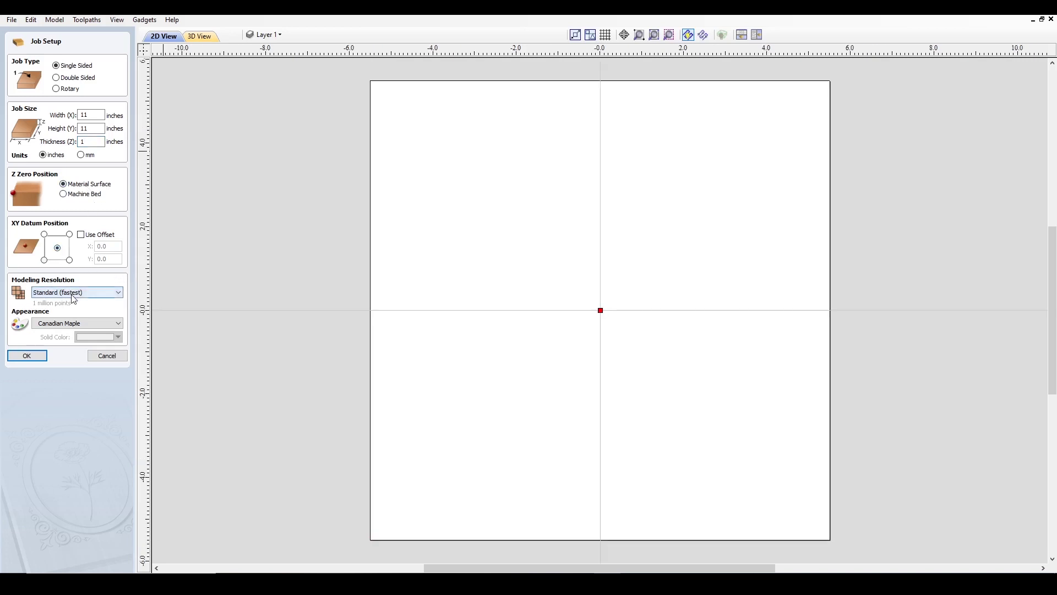
left_click(45, 361)
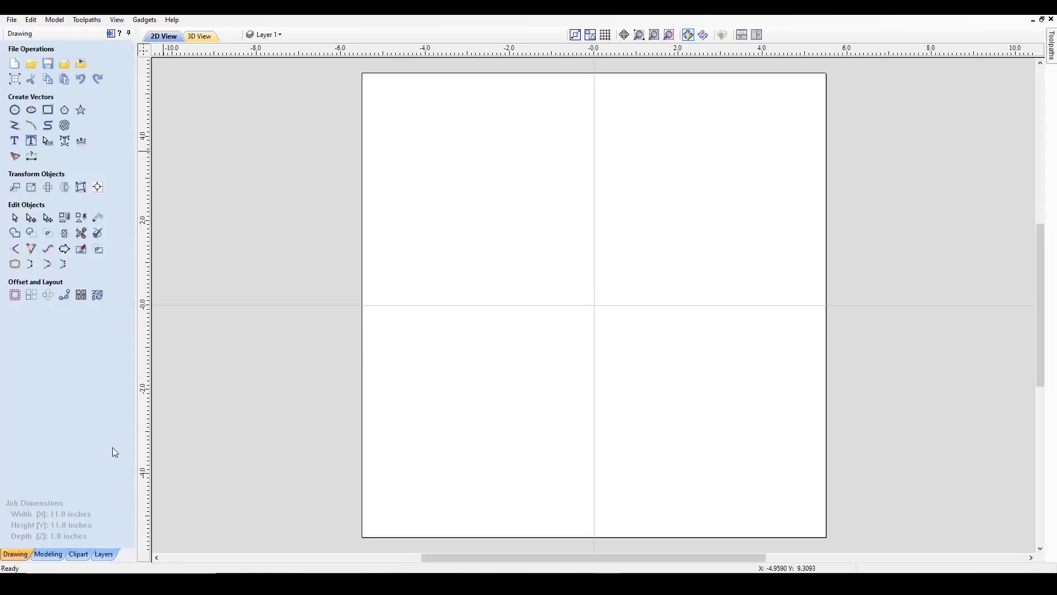
Import the medusa 3D model from the Desktop using the Modeling tab's import tool
left_click(47, 553)
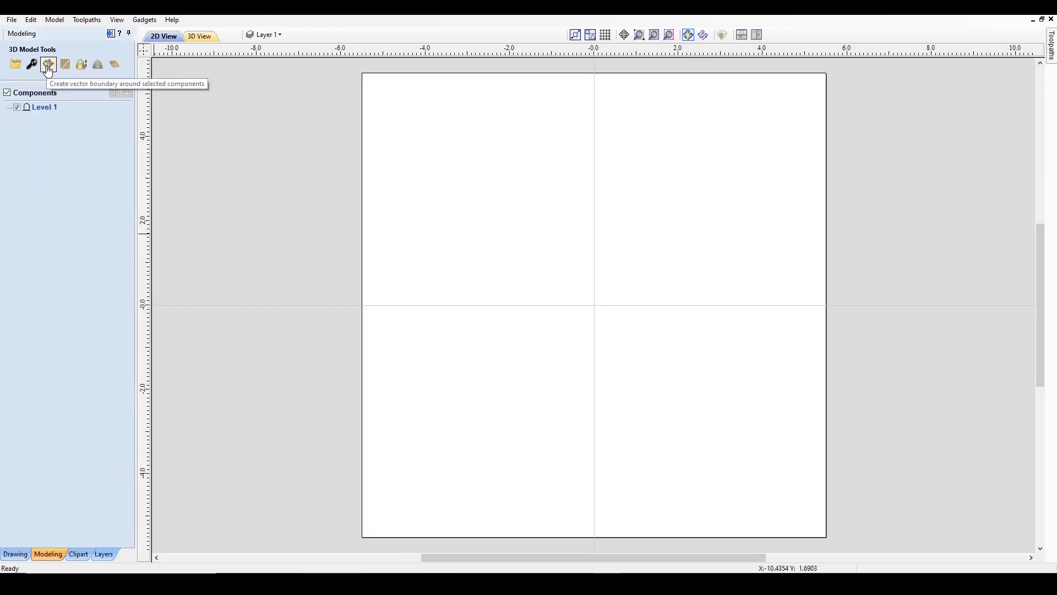
left_click(16, 67)
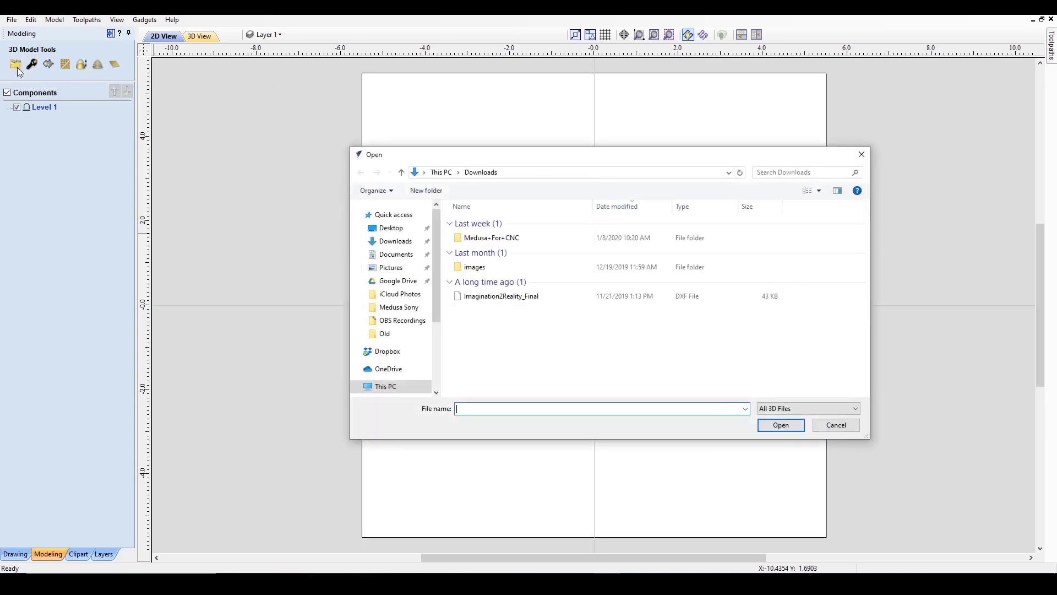
double_click(501, 246)
double_click(486, 223)
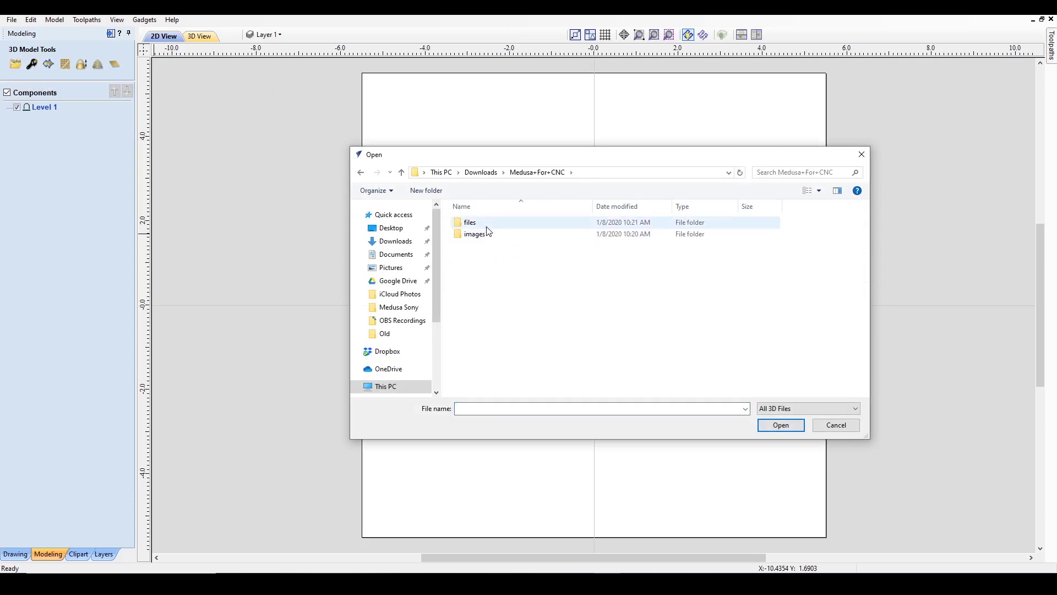
left_click(391, 228)
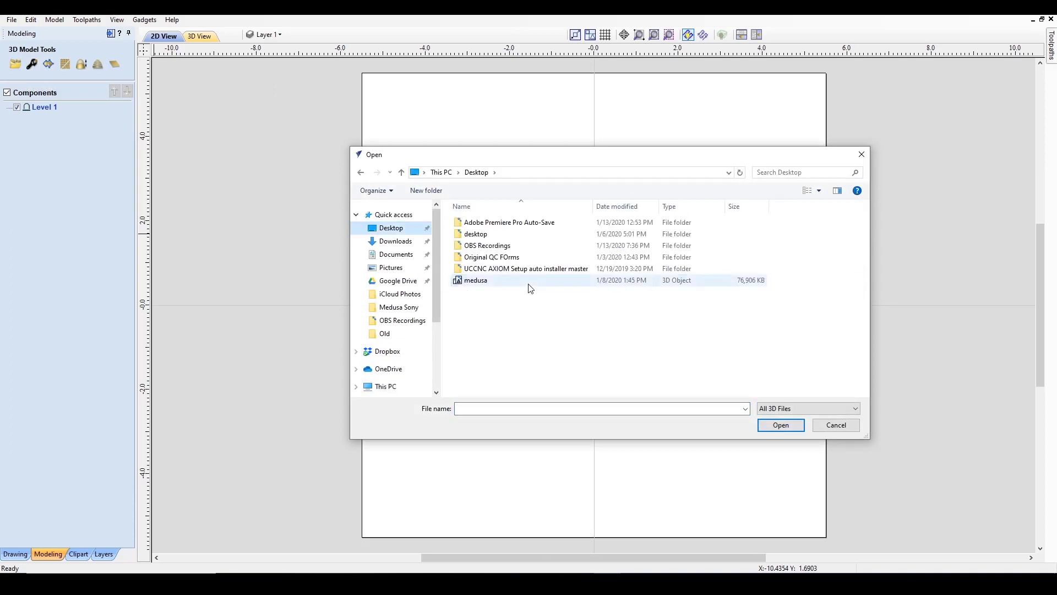
left_click(527, 285)
left_click(787, 428)
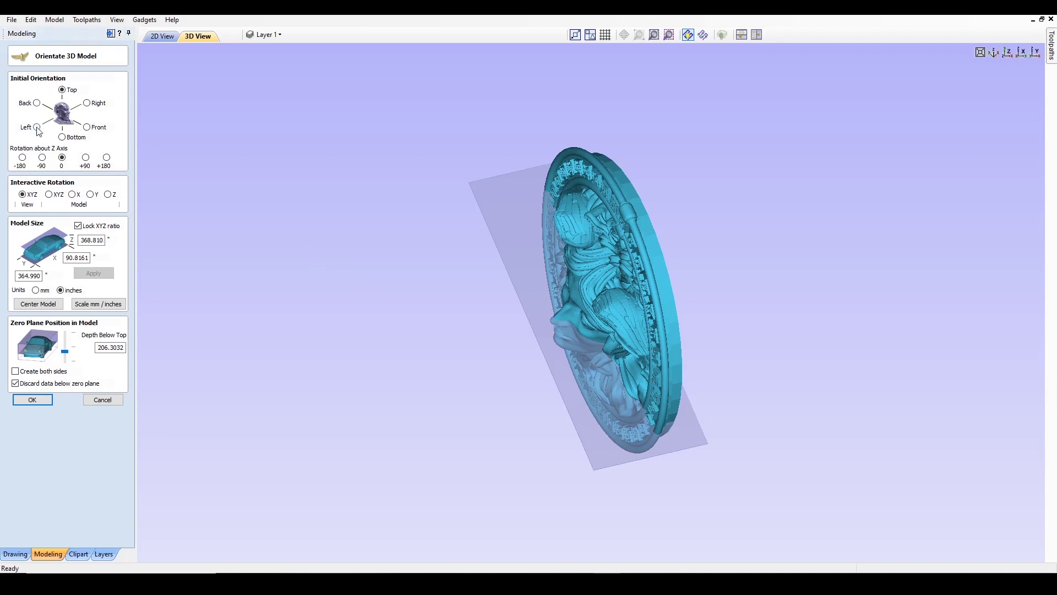
Orient the model Left with +90° Z rotation and view it from the top
left_click(37, 127)
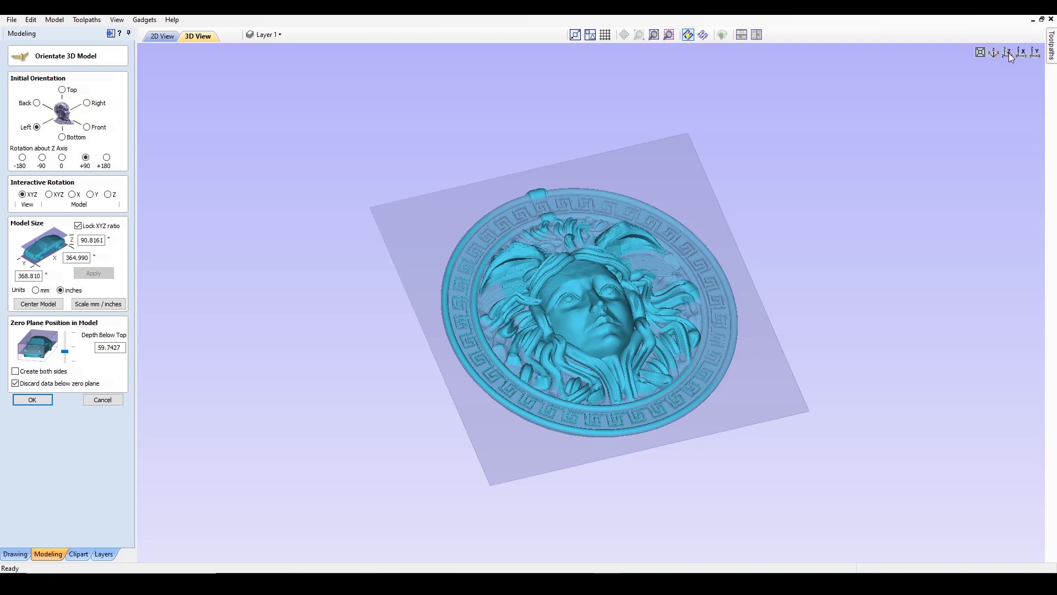
key("1")
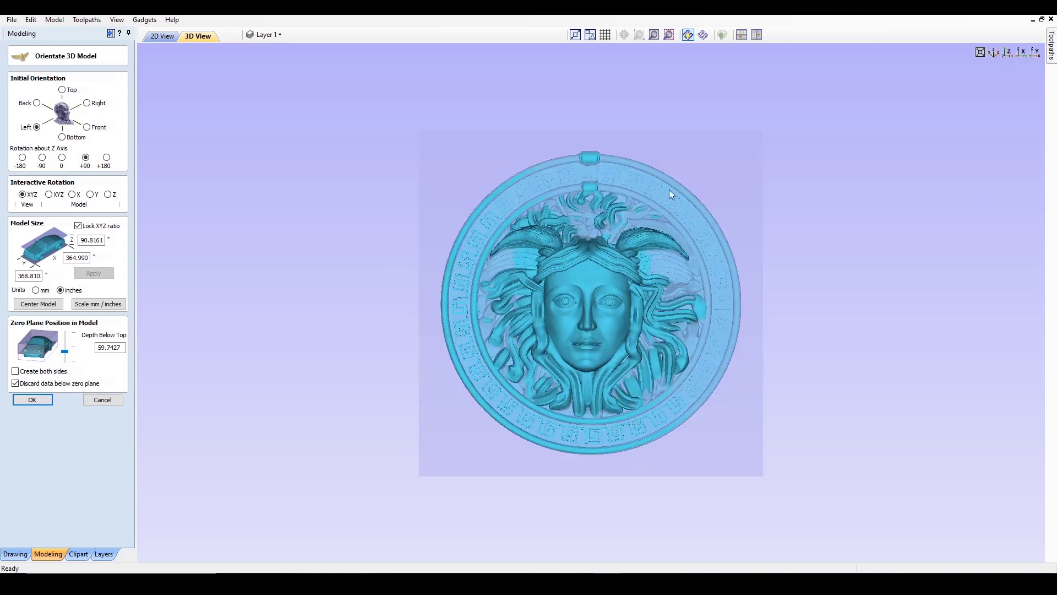
Scale the Medusa model to 10 inches in X
double_click(76, 259)
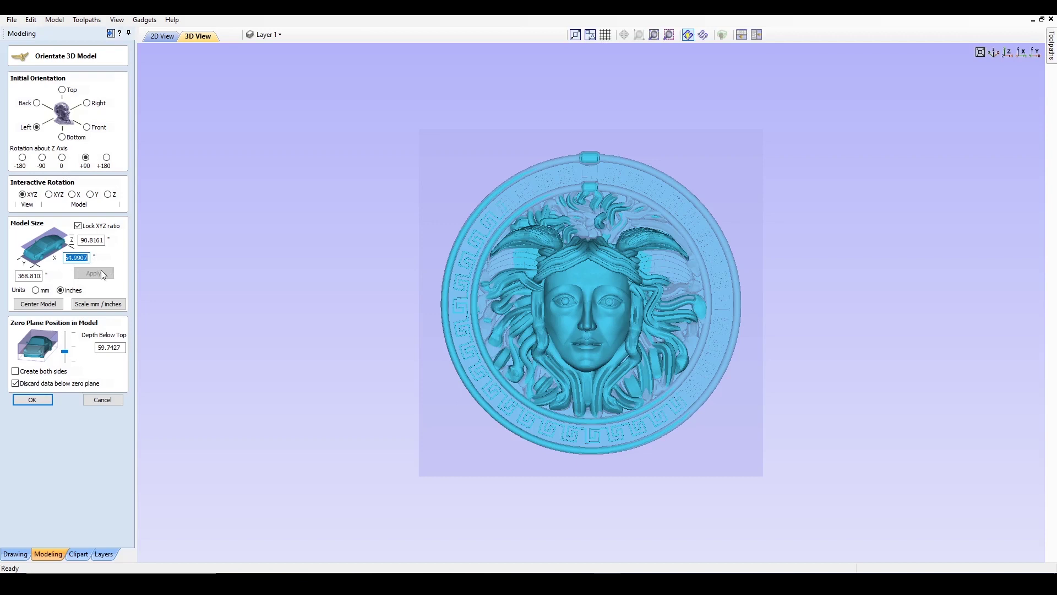
type("10")
left_click(95, 274)
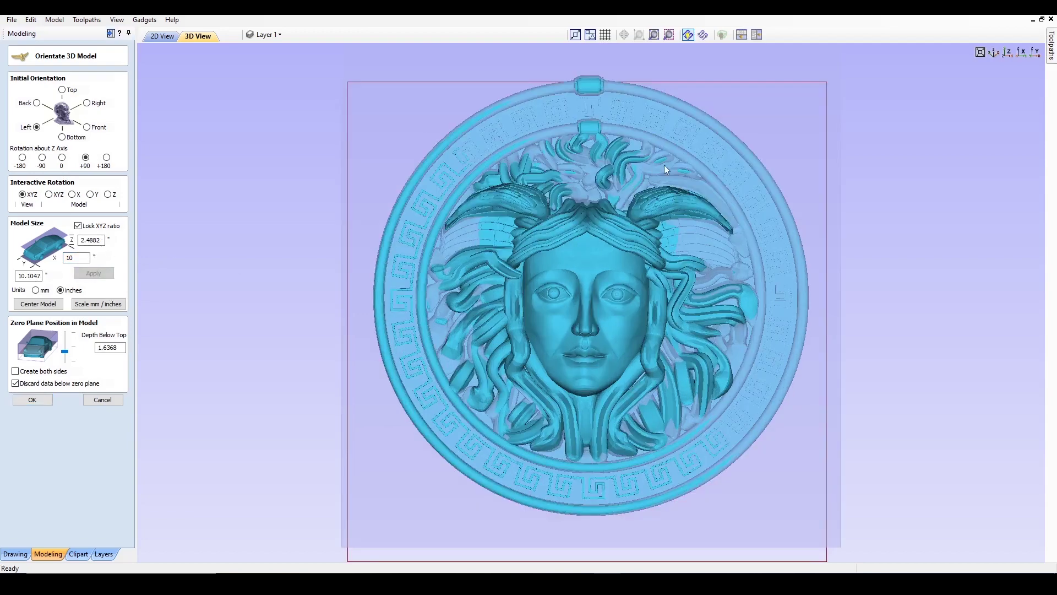
Unlock the XYZ ratio, set the Z size to 1 inch, and centre the model
left_click(78, 226)
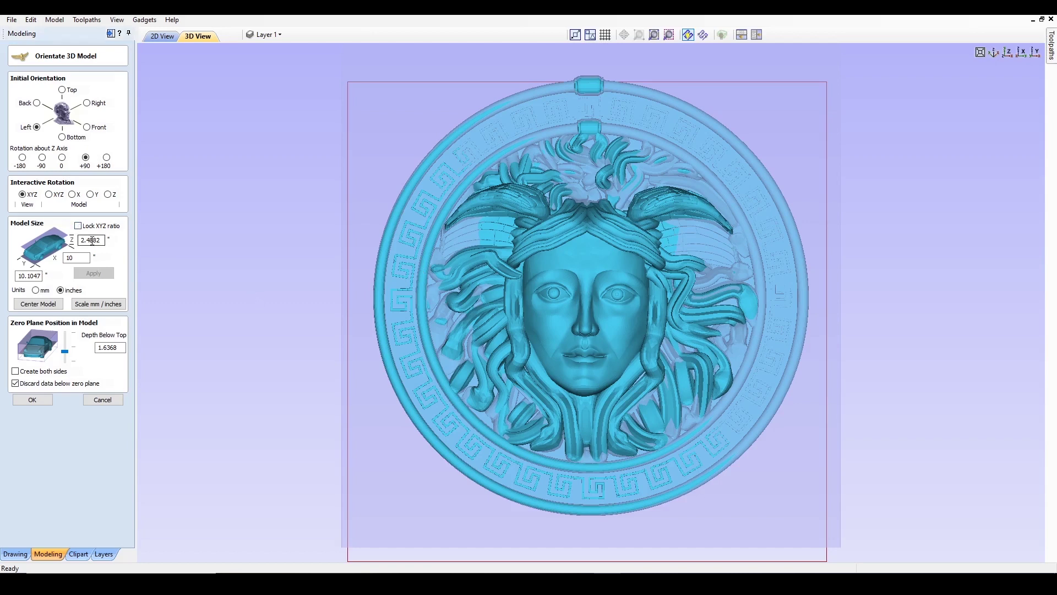
left_click(91, 240)
double_click(91, 240)
type("1")
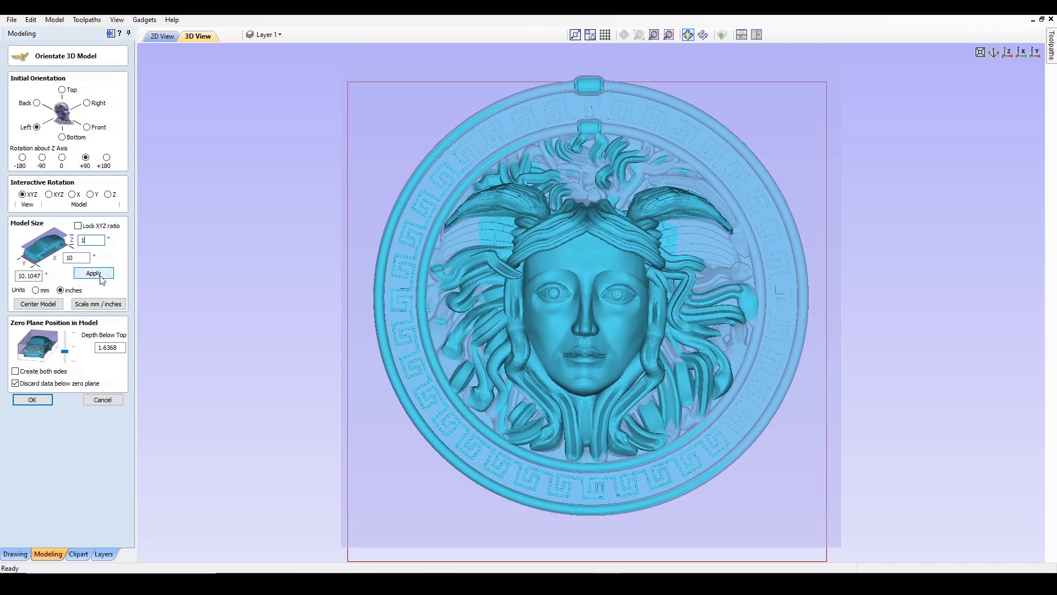
left_click(101, 278)
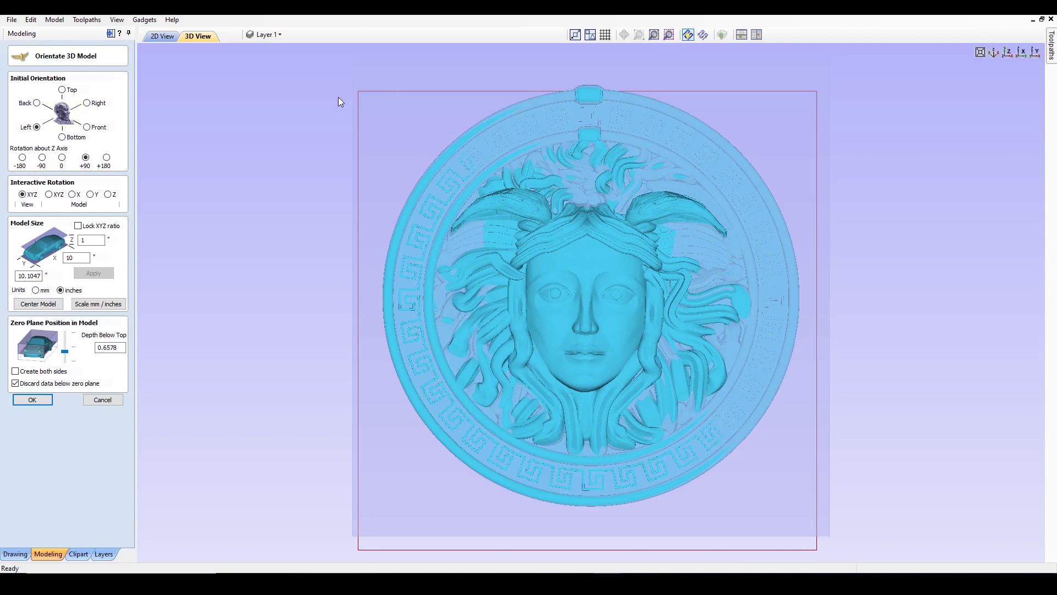
left_click(38, 304)
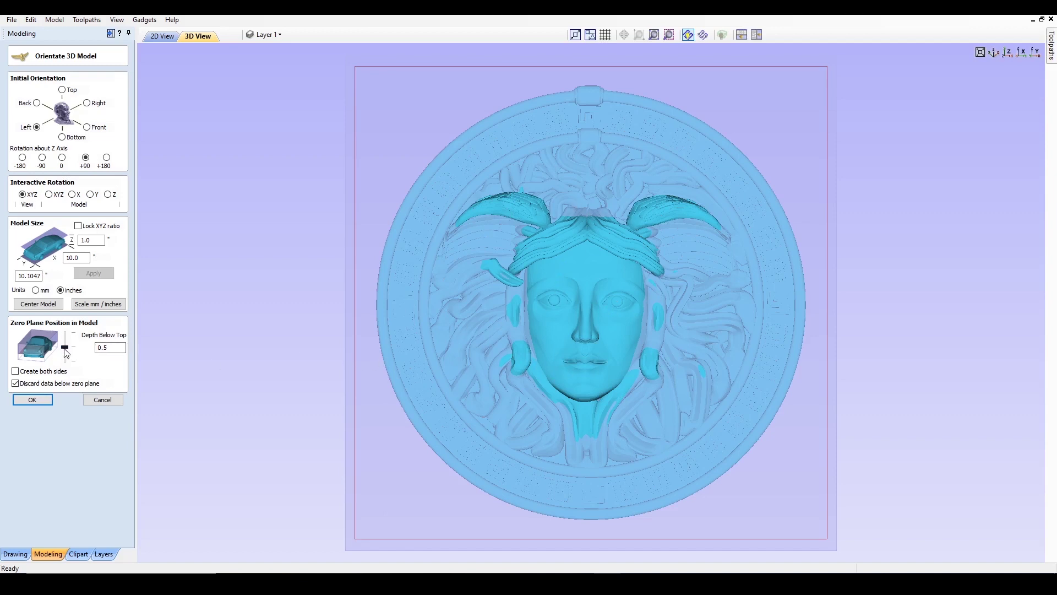
Drop the zero plane to 1.0 inch below top and keep data below it
left_click_drag(65, 349, 67, 358)
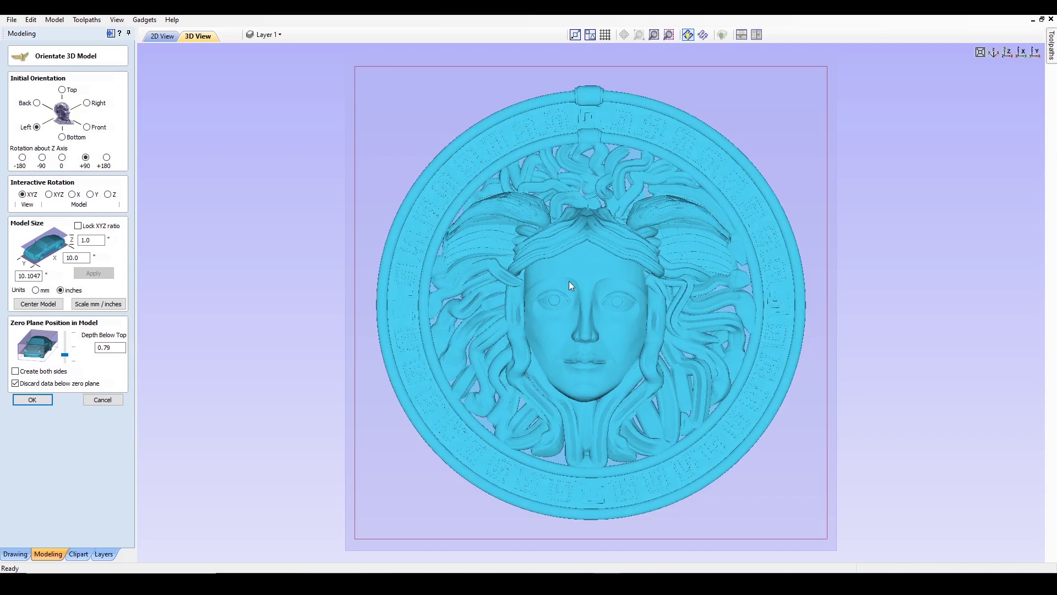
left_click_drag(65, 355, 71, 379)
scroll(639, 302, "up", 4)
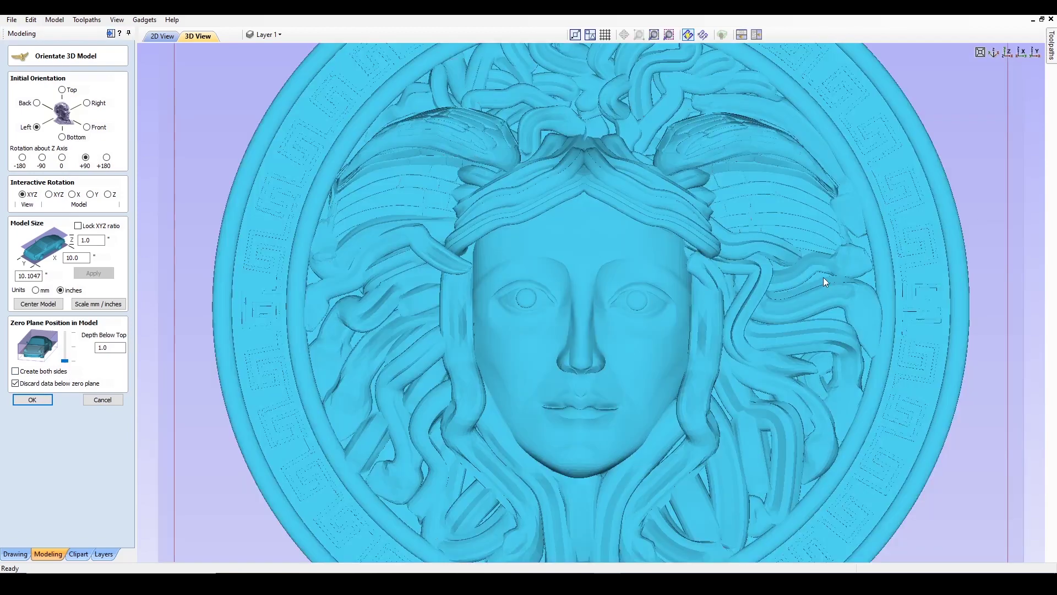
scroll(823, 277, "down", 2)
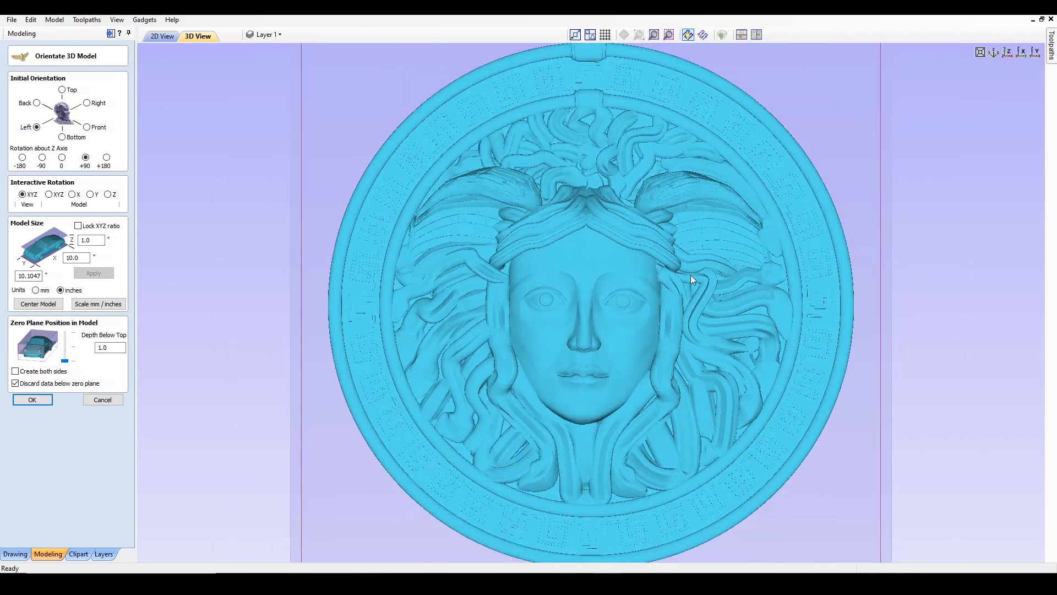
scroll(553, 97, "down", 1)
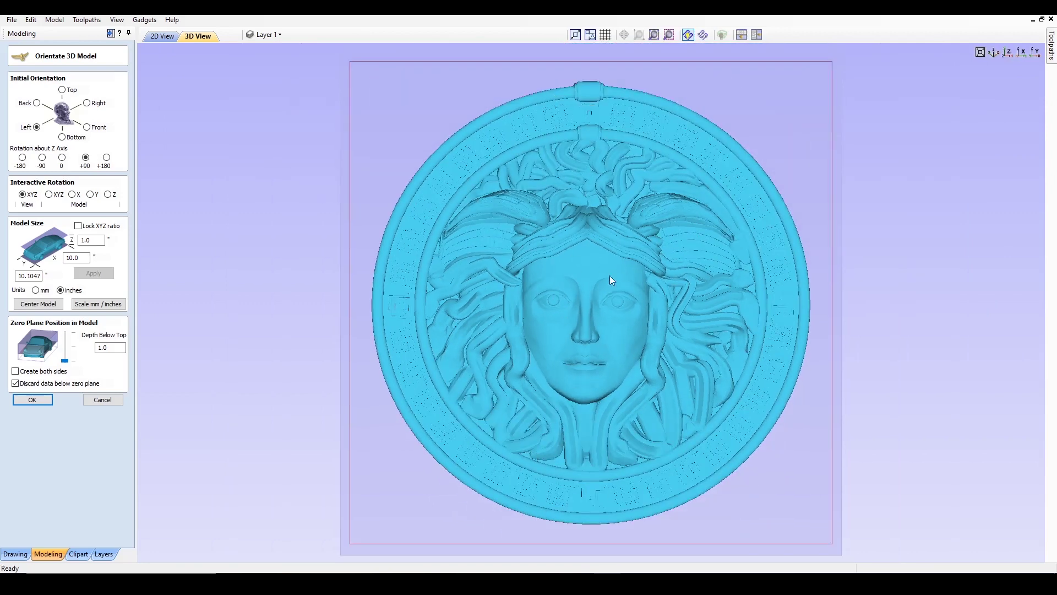
left_click(15, 383)
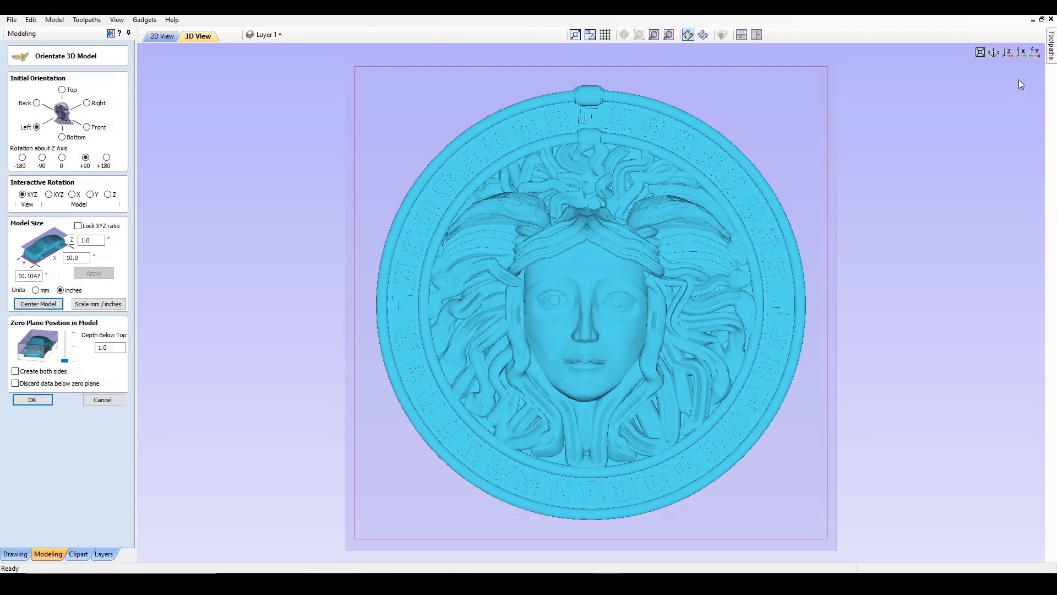
left_click(1037, 53)
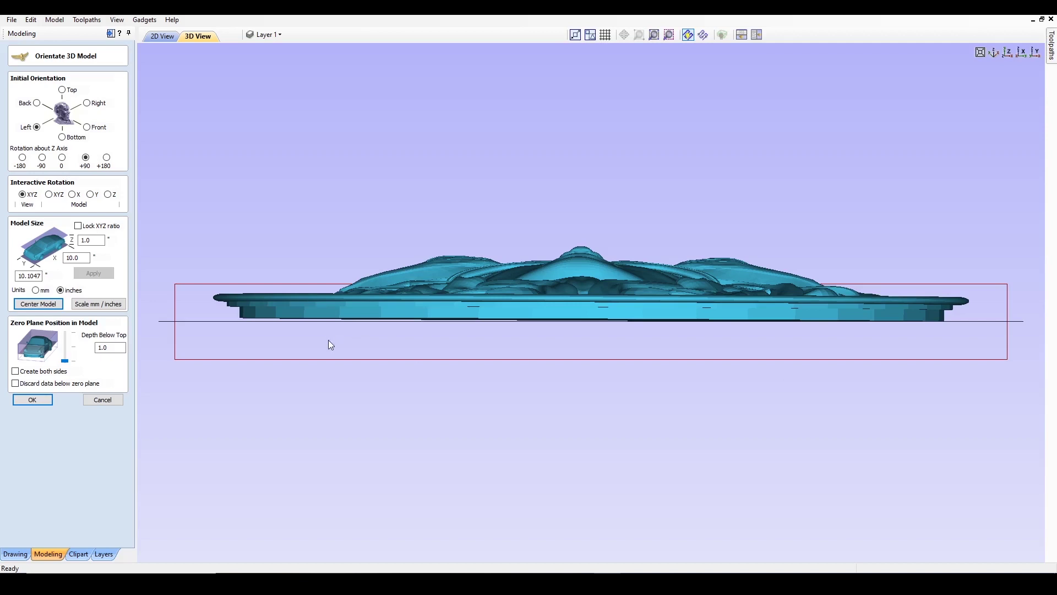
left_click(19, 385)
double_click(107, 348)
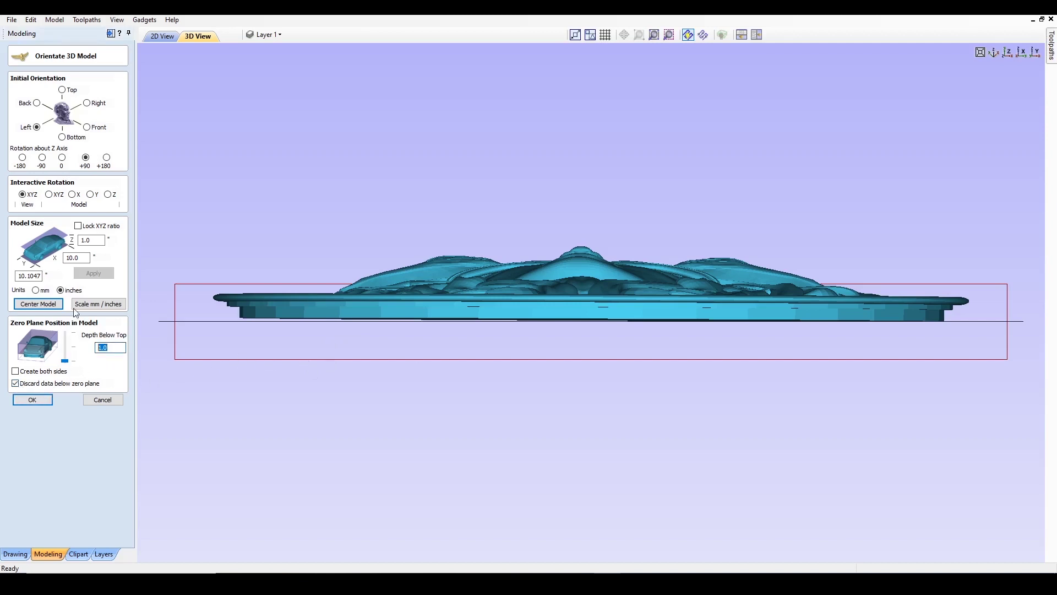
type(".84")
key("Return")
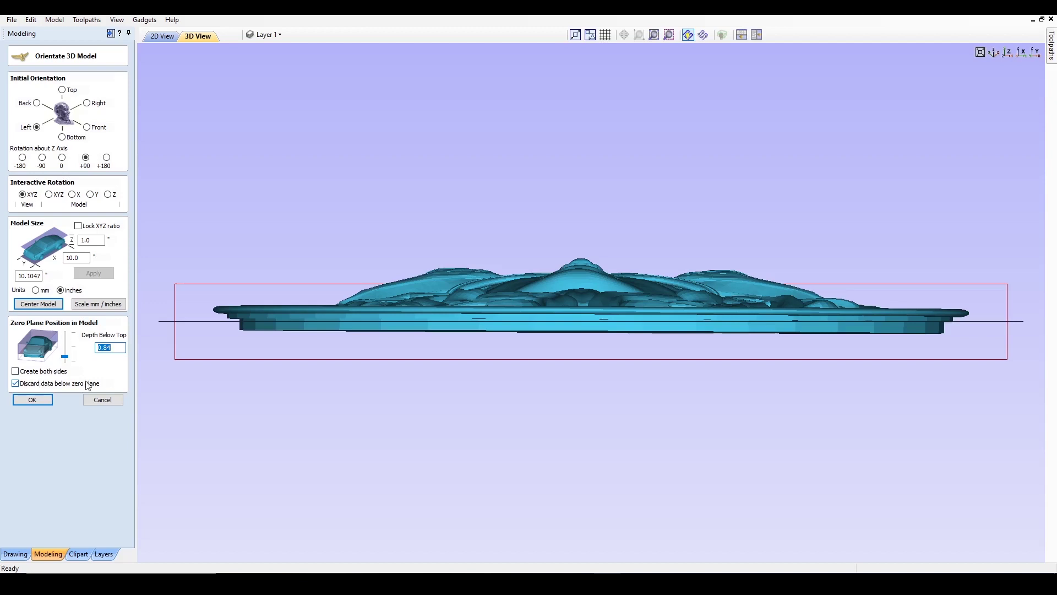
left_click(16, 383)
left_click_drag(68, 359, 65, 403)
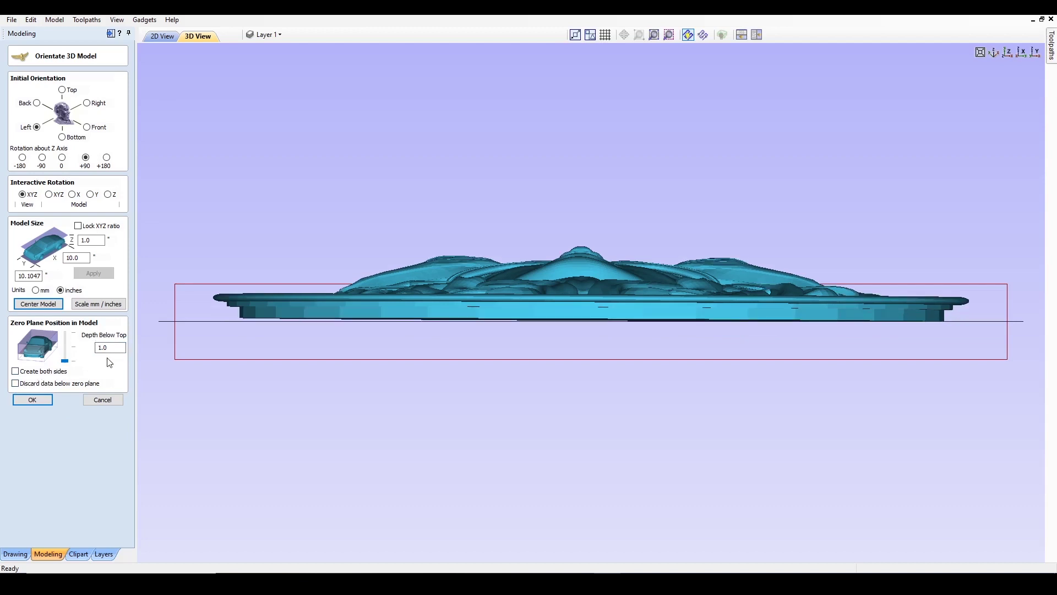
Accept the Medusa orientation and size, then check the relief from side views
left_click(34, 400)
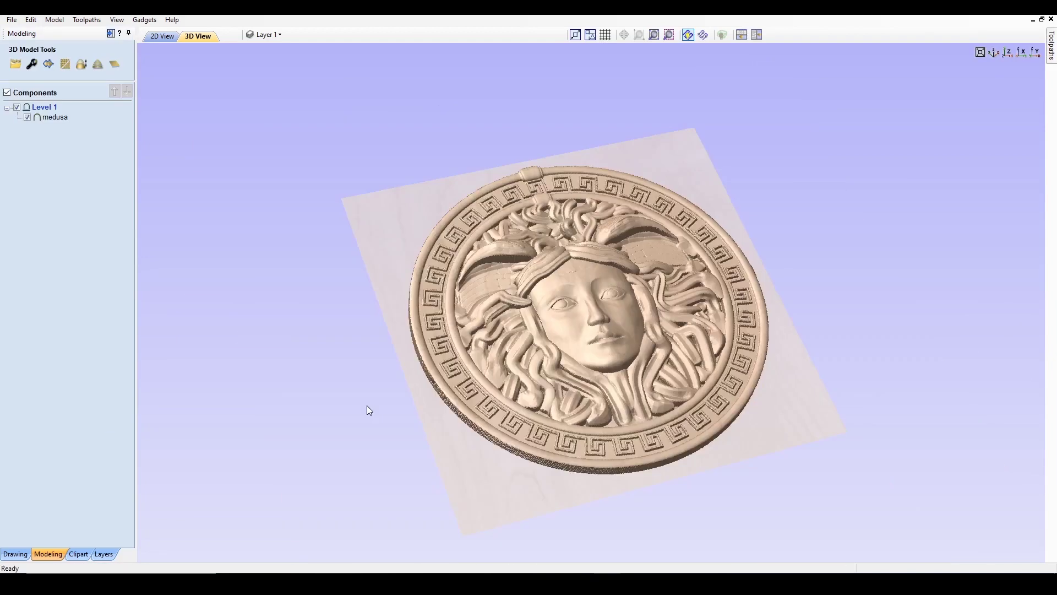
left_click(1022, 54)
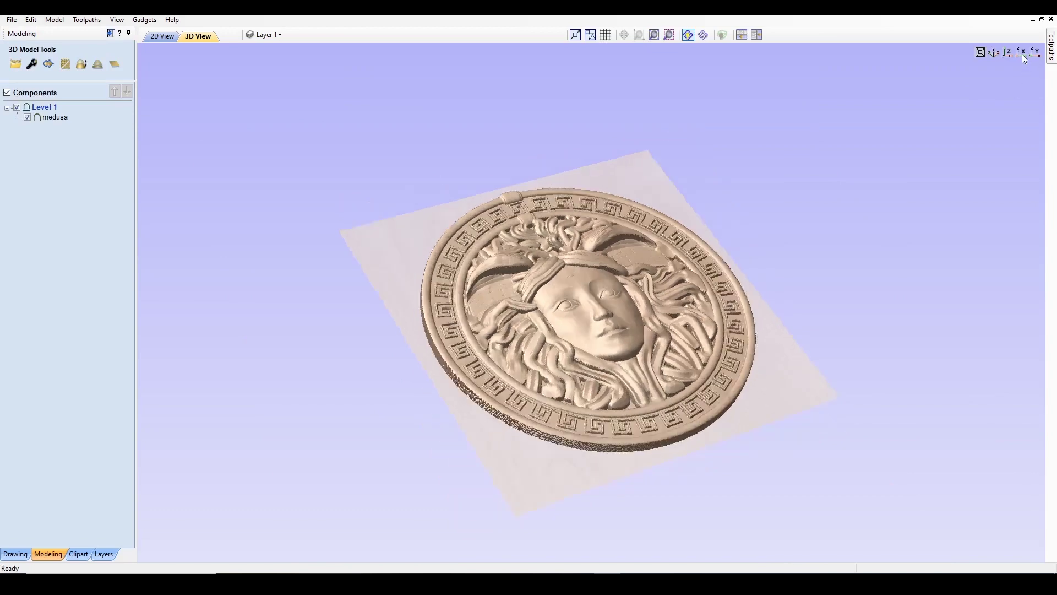
left_click(1036, 56)
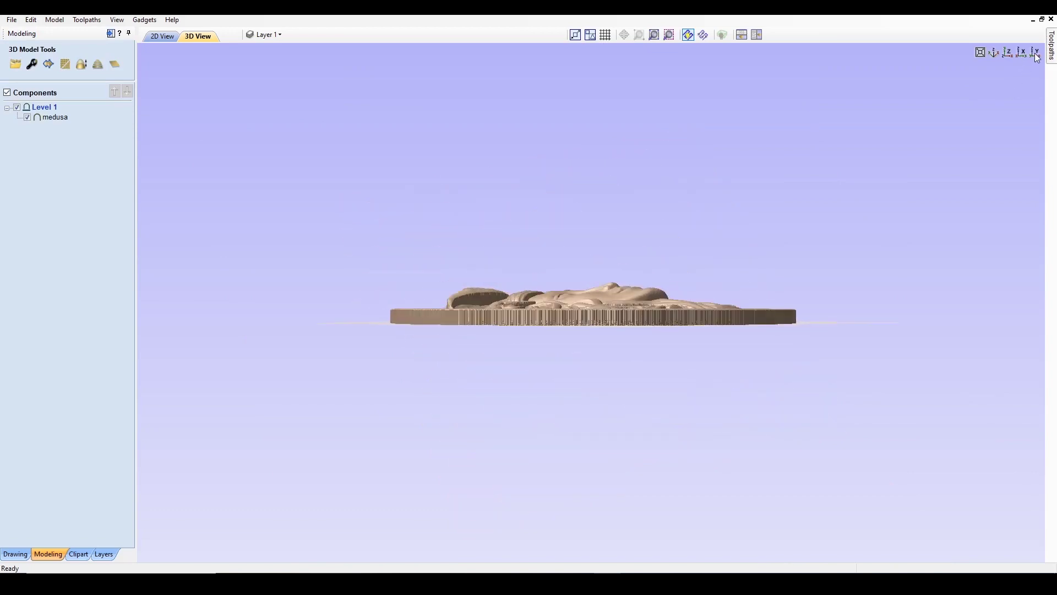
left_click(1019, 55)
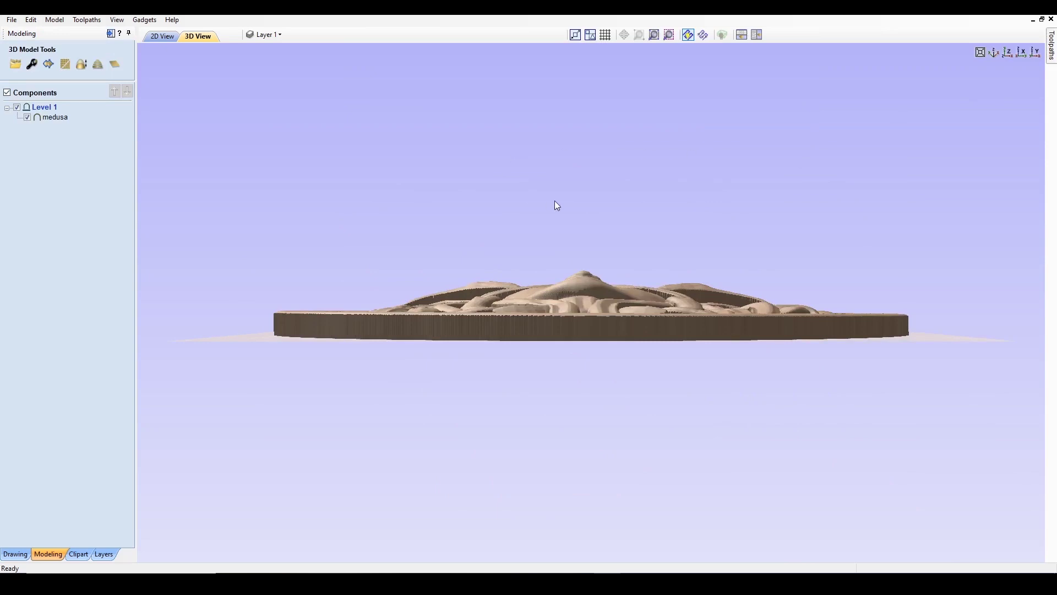
In the 2D view, open the medusa component's properties
left_click(162, 36)
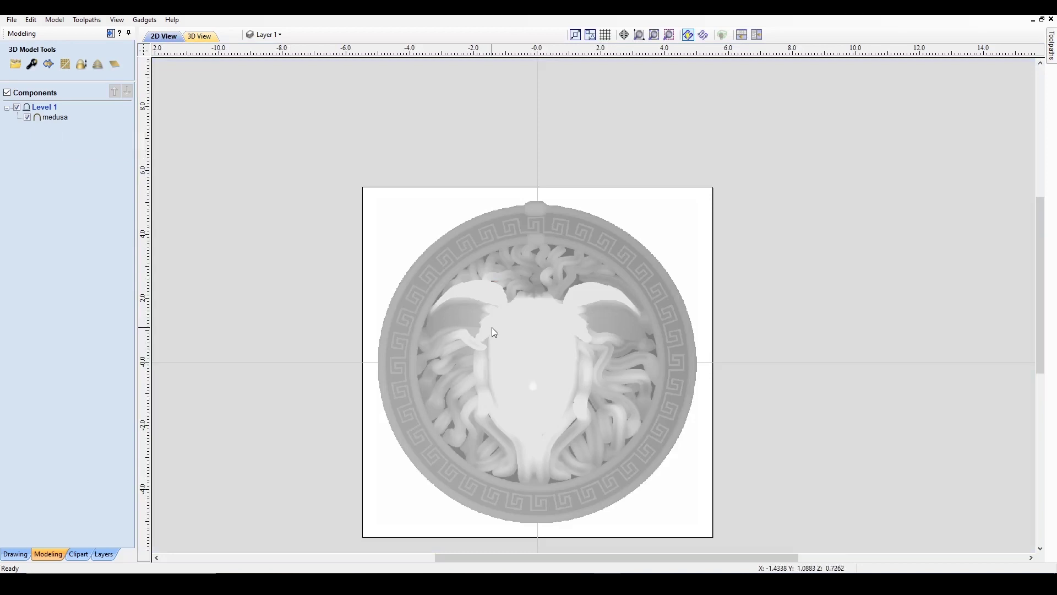
left_click(583, 385)
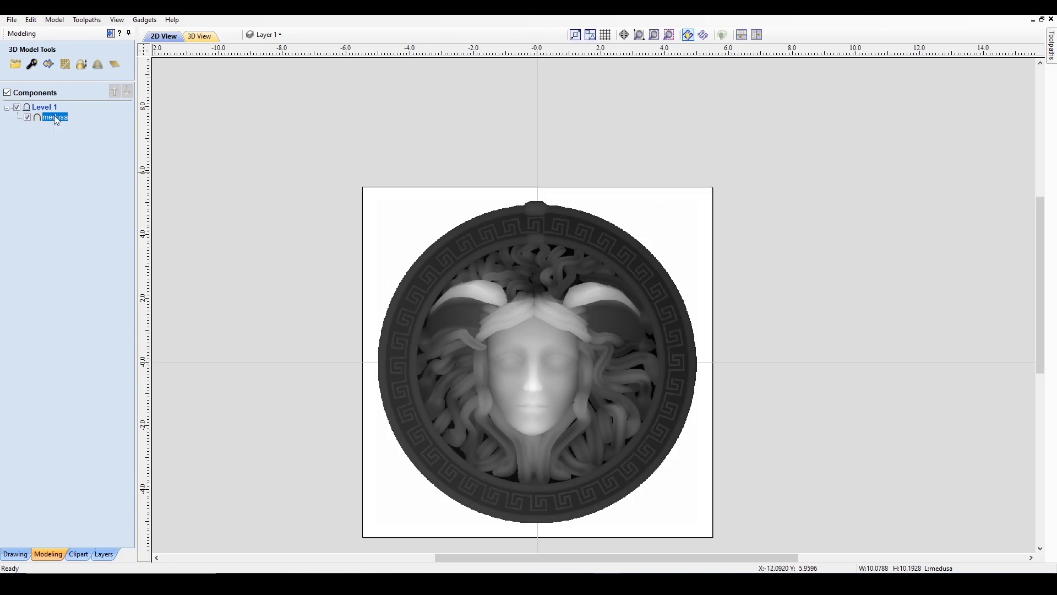
mouse_move(59, 123)
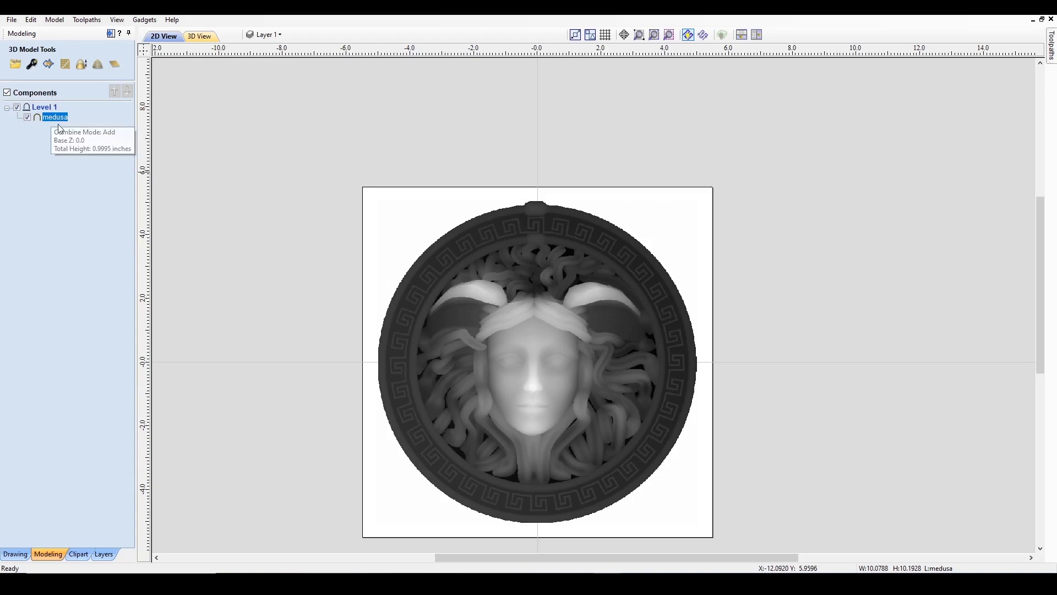
double_click(57, 120)
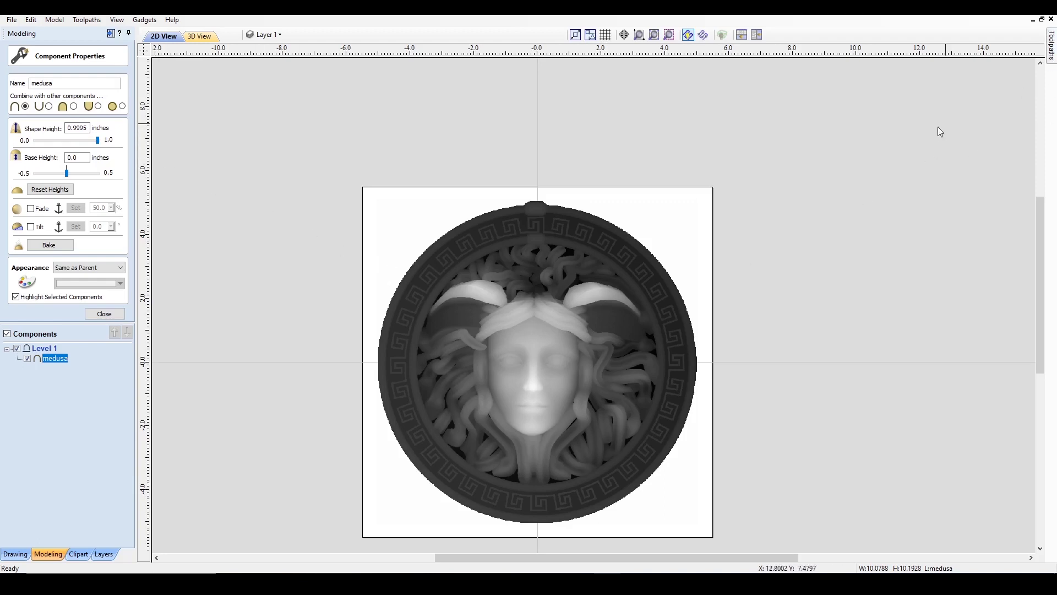
Set the medusa component's Shape Height to 0.84 inches and close its properties
left_click(201, 36)
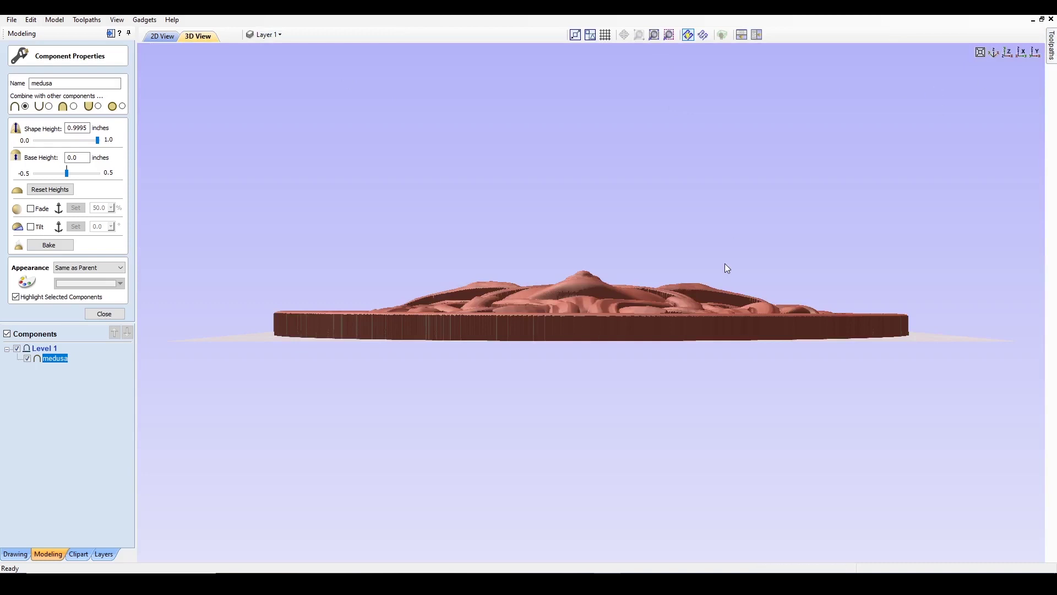
double_click(85, 128)
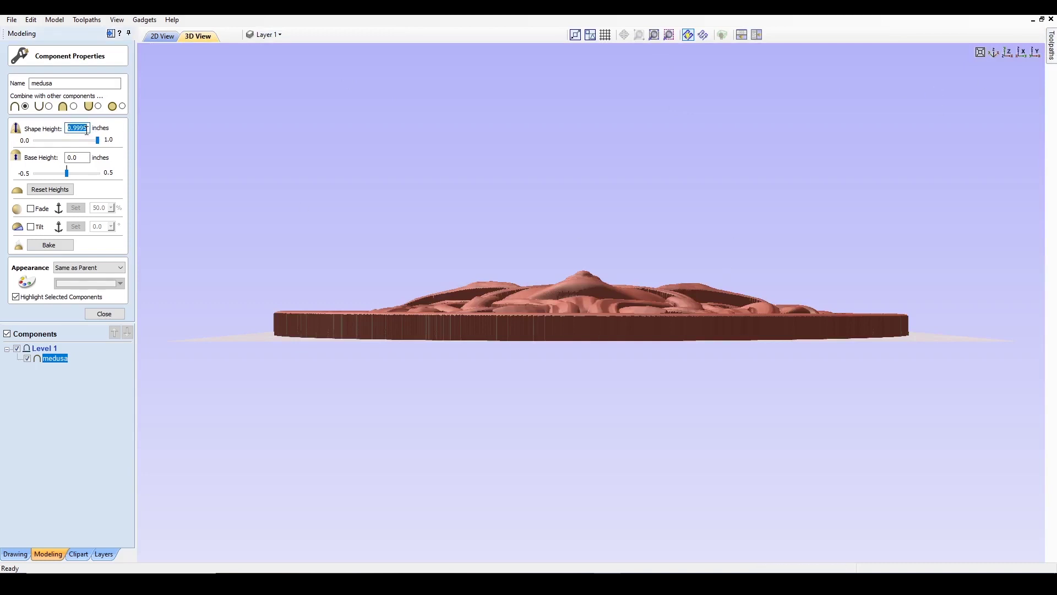
type(".84")
key("Return")
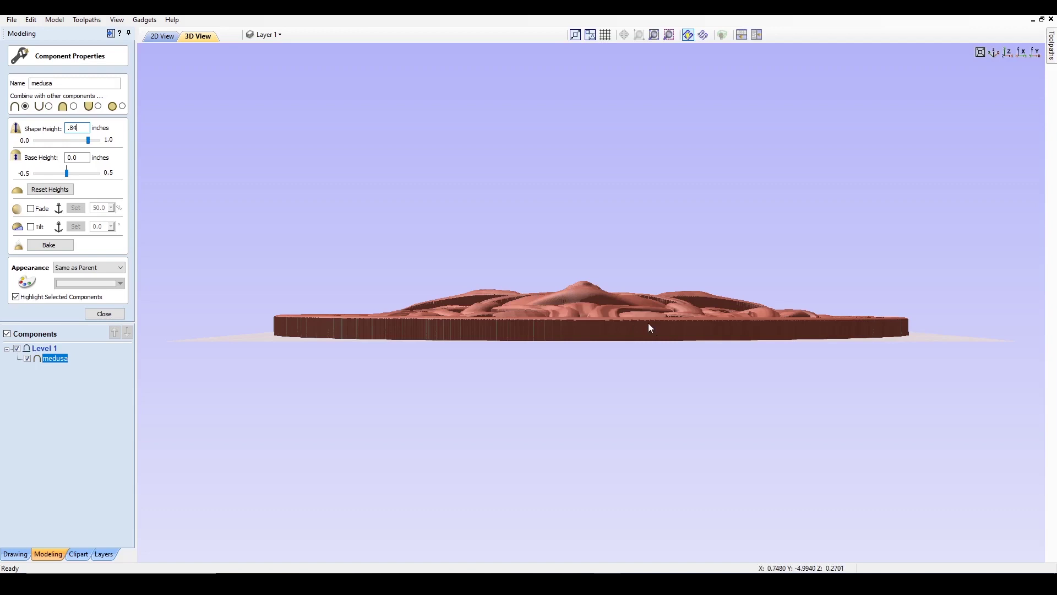
key("F2")
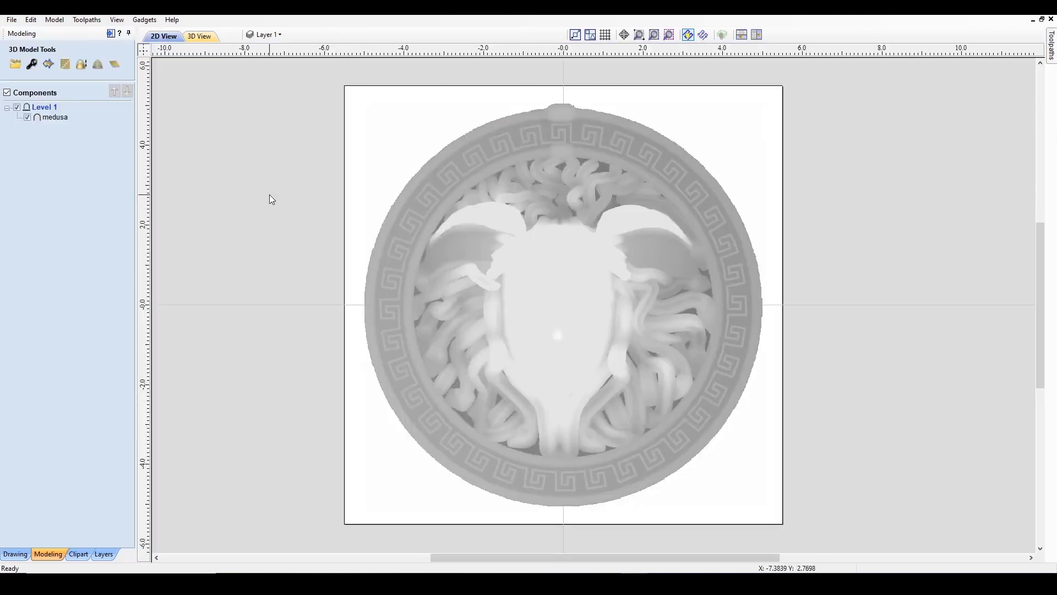
Draw a vector boundary around the selected medusa component
left_click(524, 219)
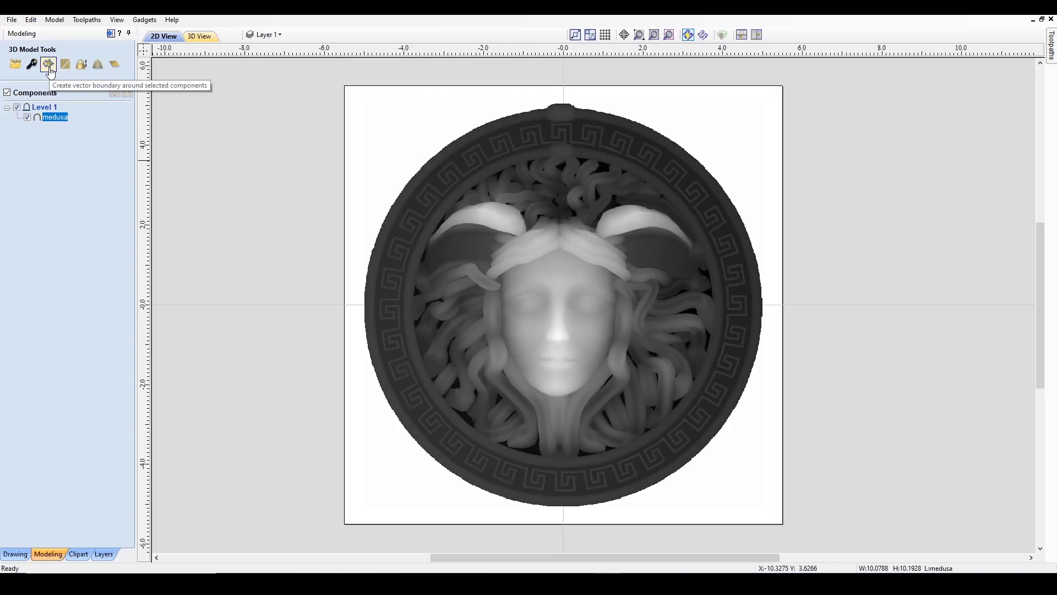
left_click(48, 64)
scroll(444, 149, "up", 5)
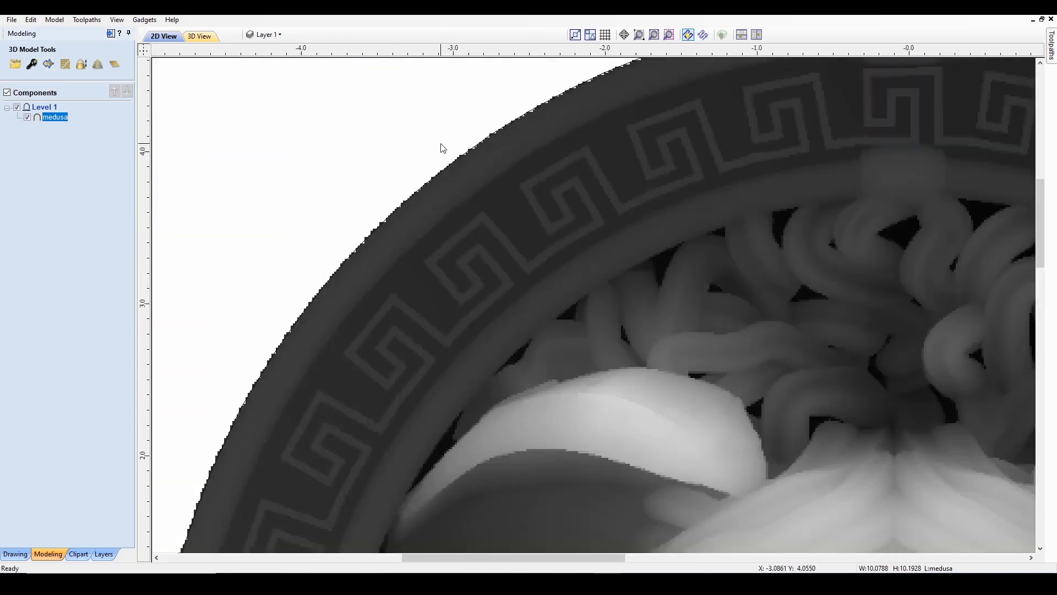
scroll(443, 149, "up", 6)
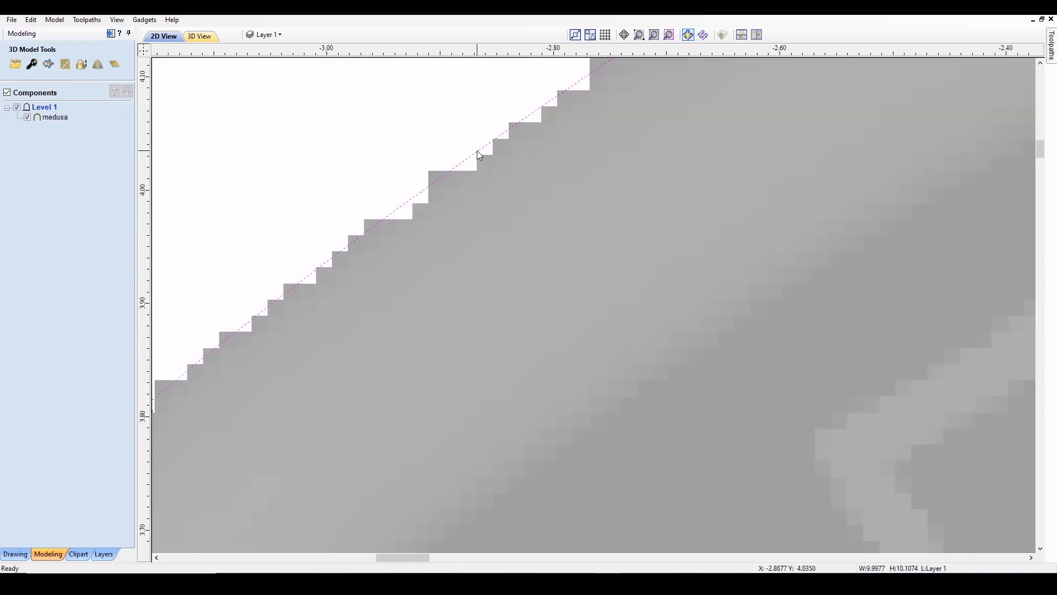
scroll(477, 150, "down", 10)
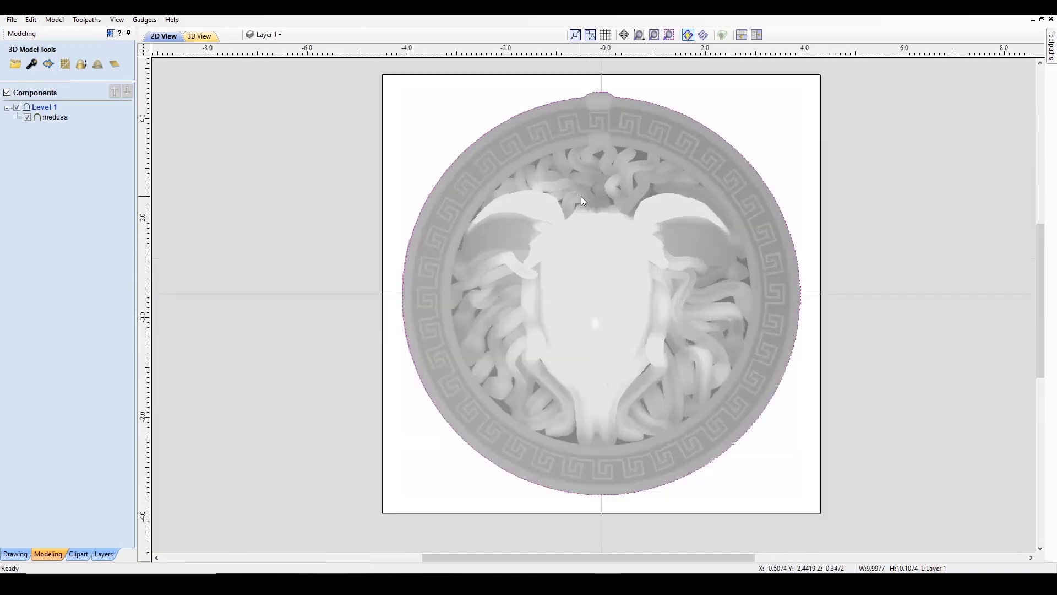
Pin the Toolpaths panel so it stays docked beside the model
scroll(583, 202, "up", 2)
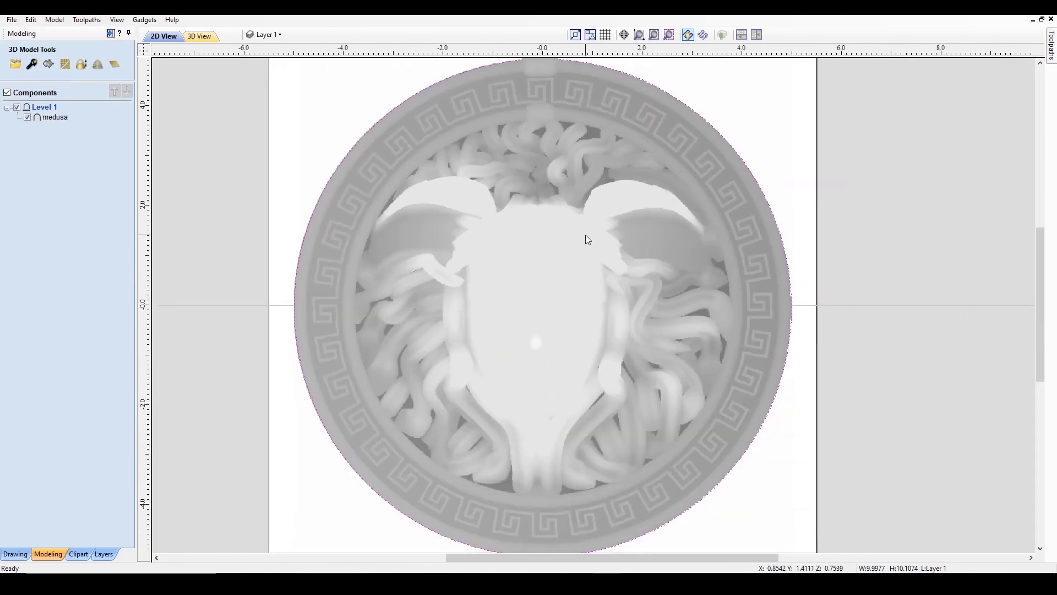
scroll(609, 226, "down", 2)
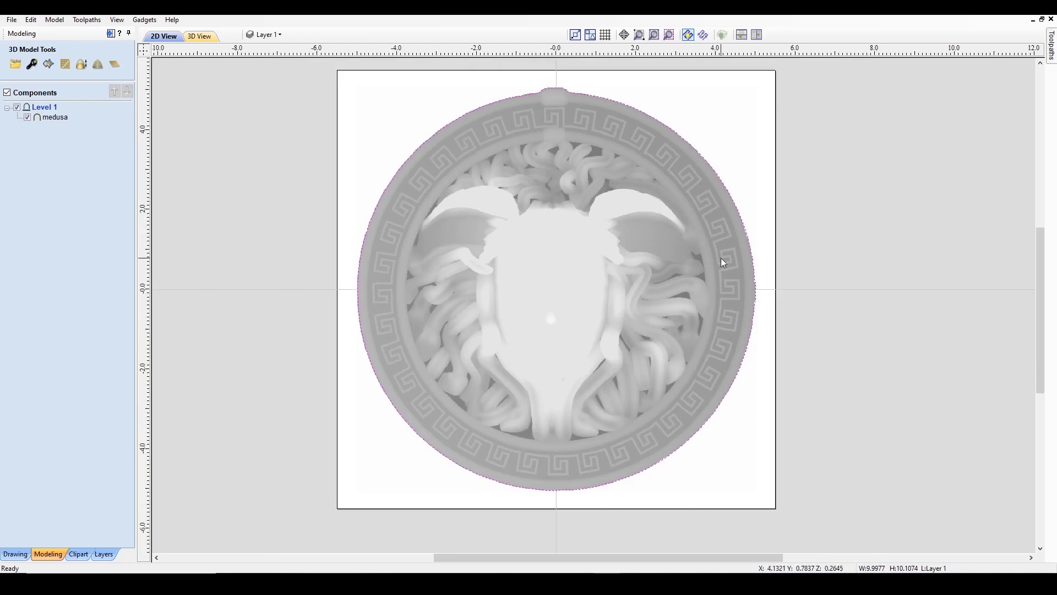
mouse_move(1052, 44)
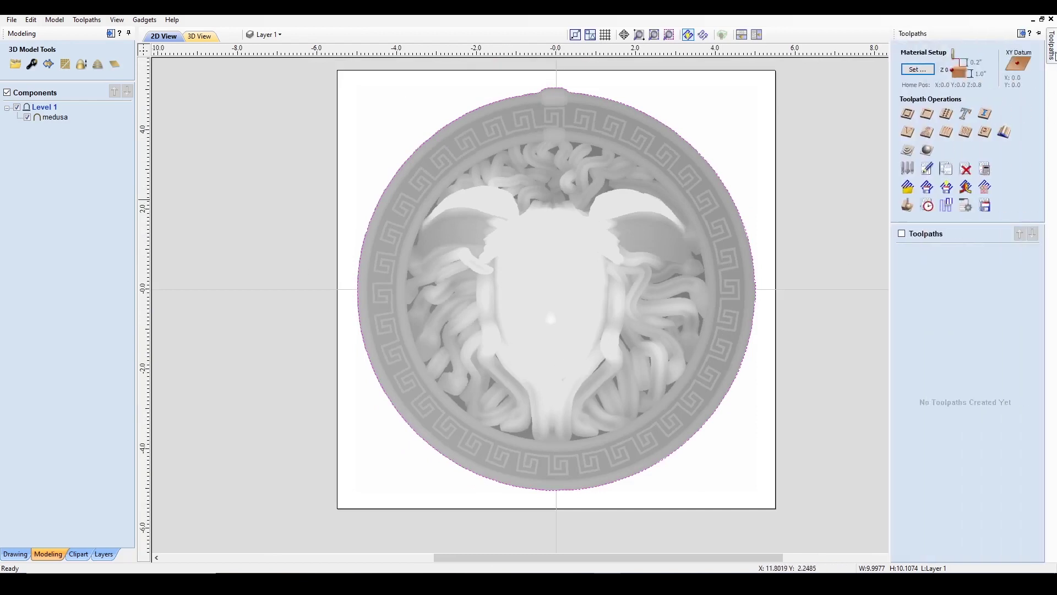
left_click(1044, 34)
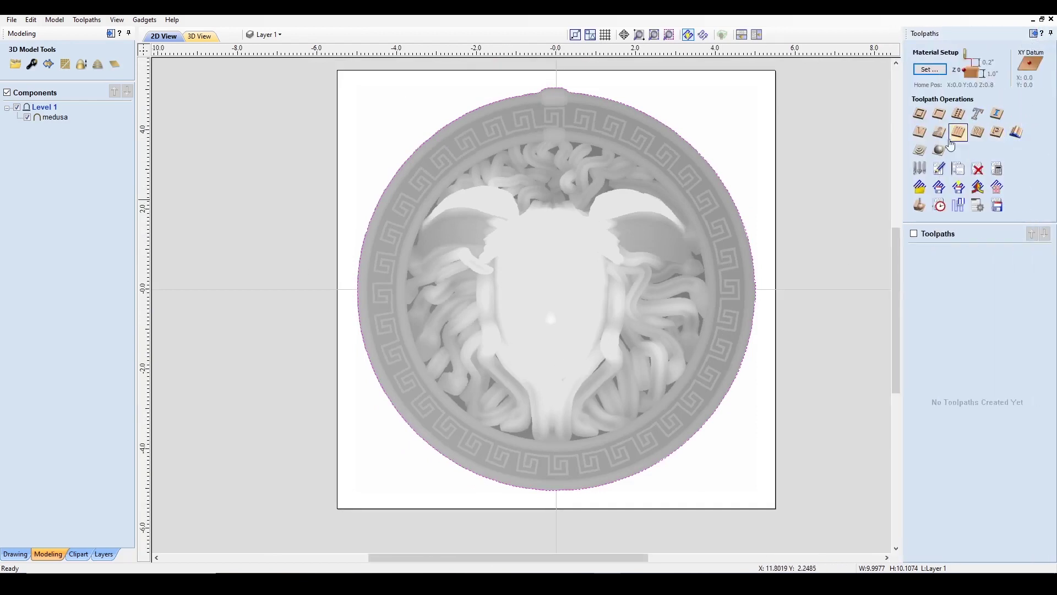
left_click(928, 120)
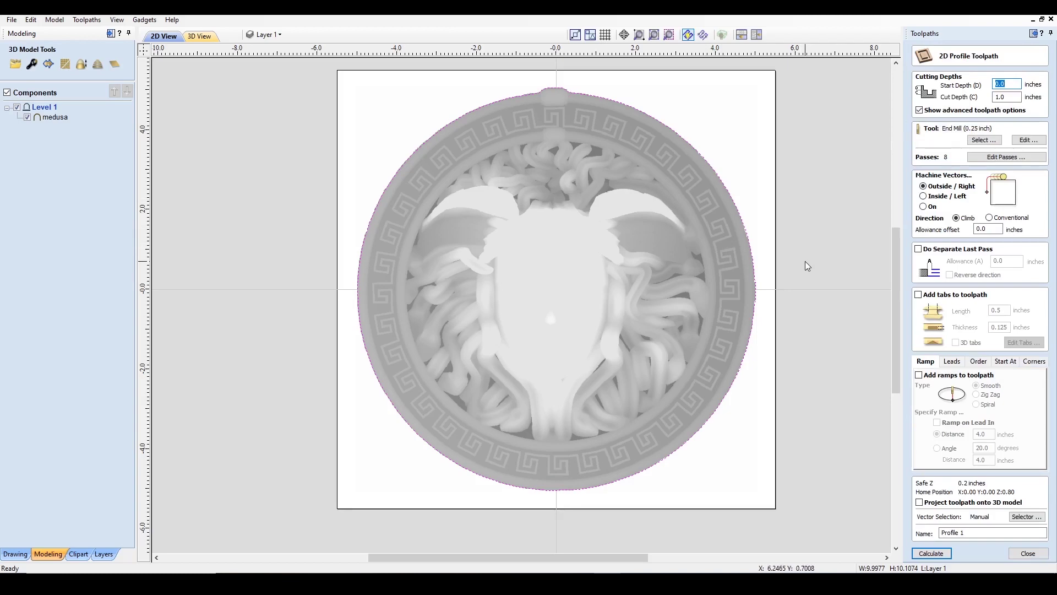
left_click(1028, 553)
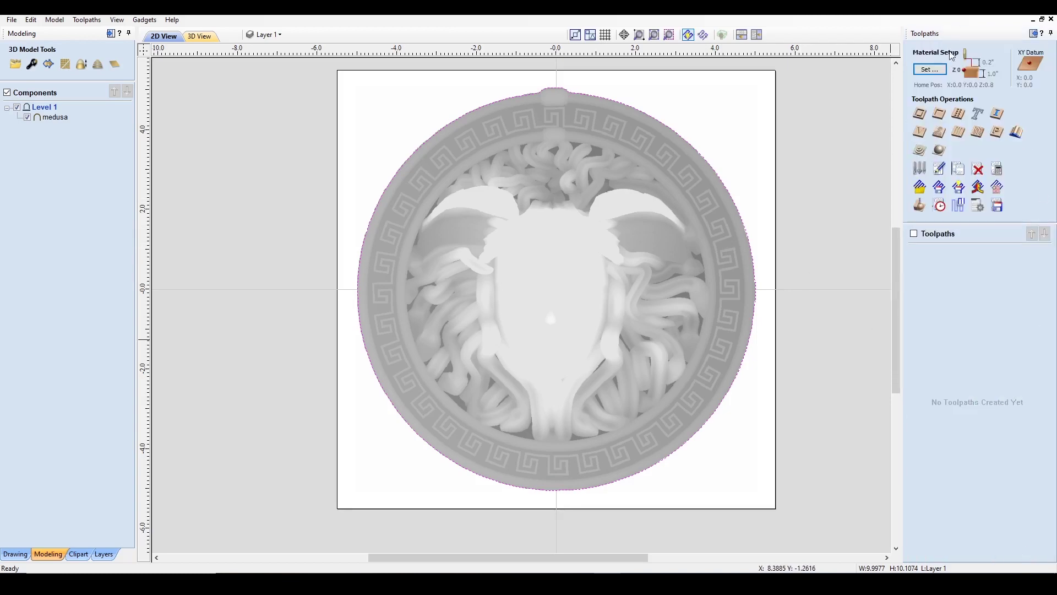
left_click(930, 70)
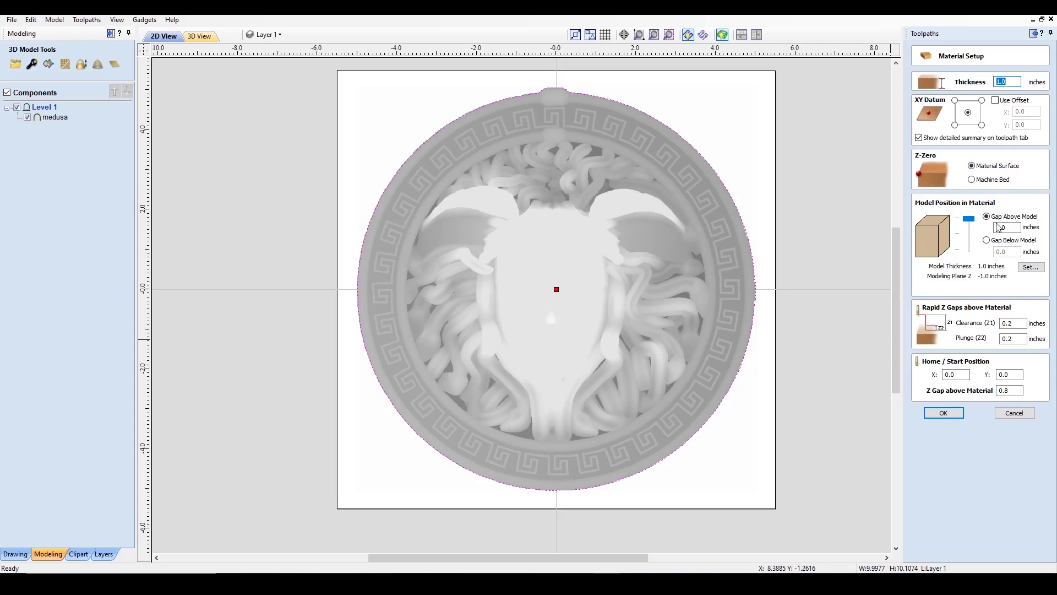
key("Return")
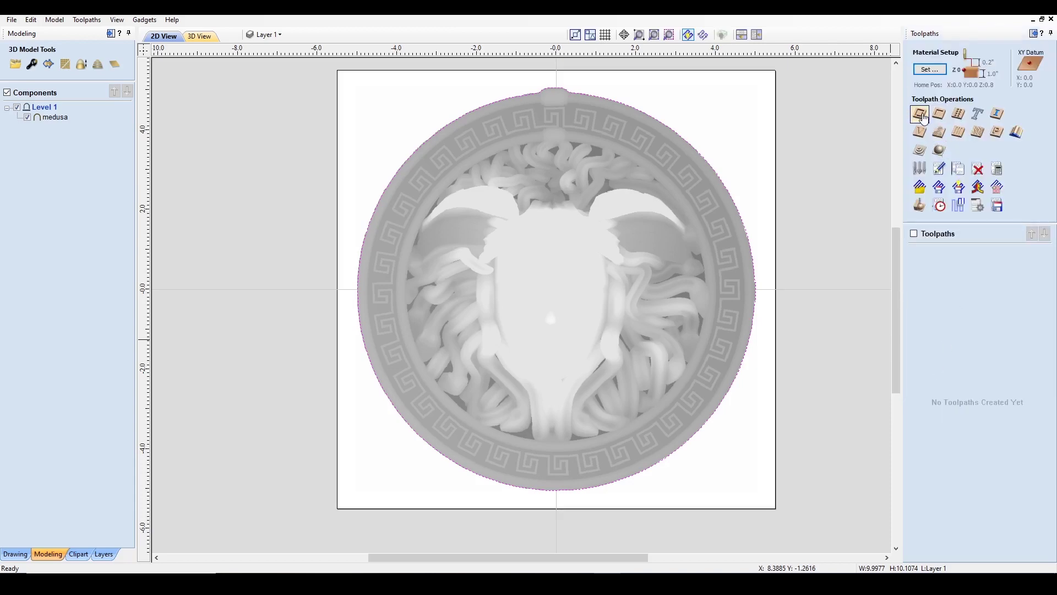
left_click(920, 114)
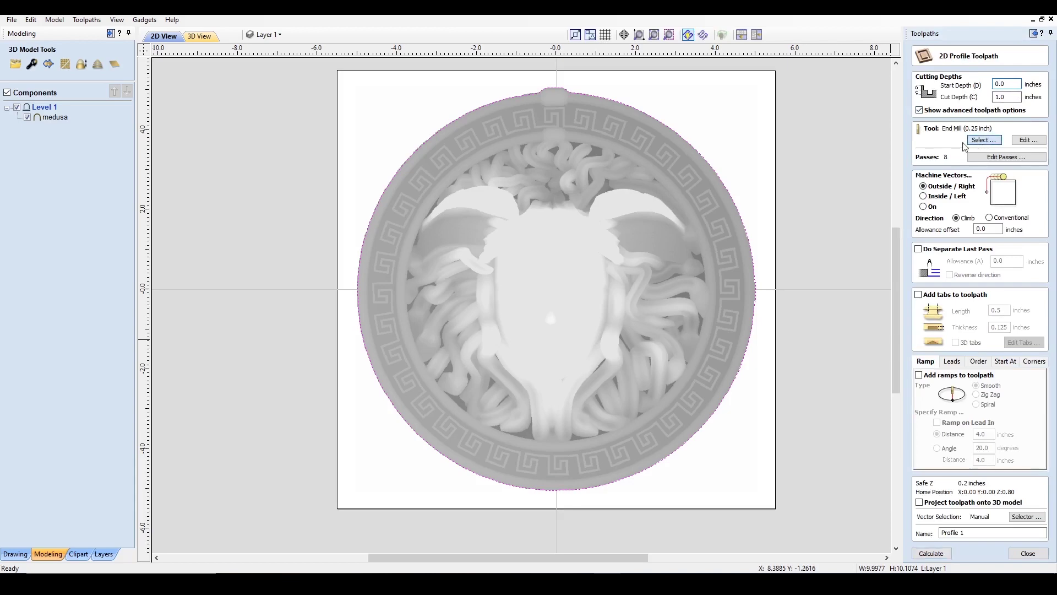
Choose End Mill .25 for the profile toolpath, saving its feed rate as 1200 mm/min
left_click(983, 141)
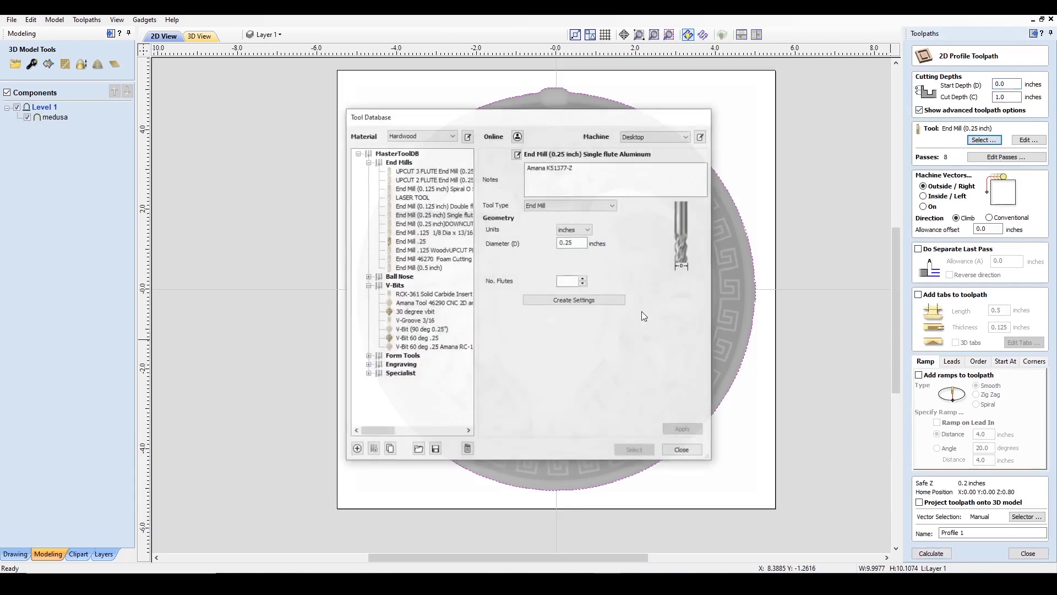
left_click(421, 242)
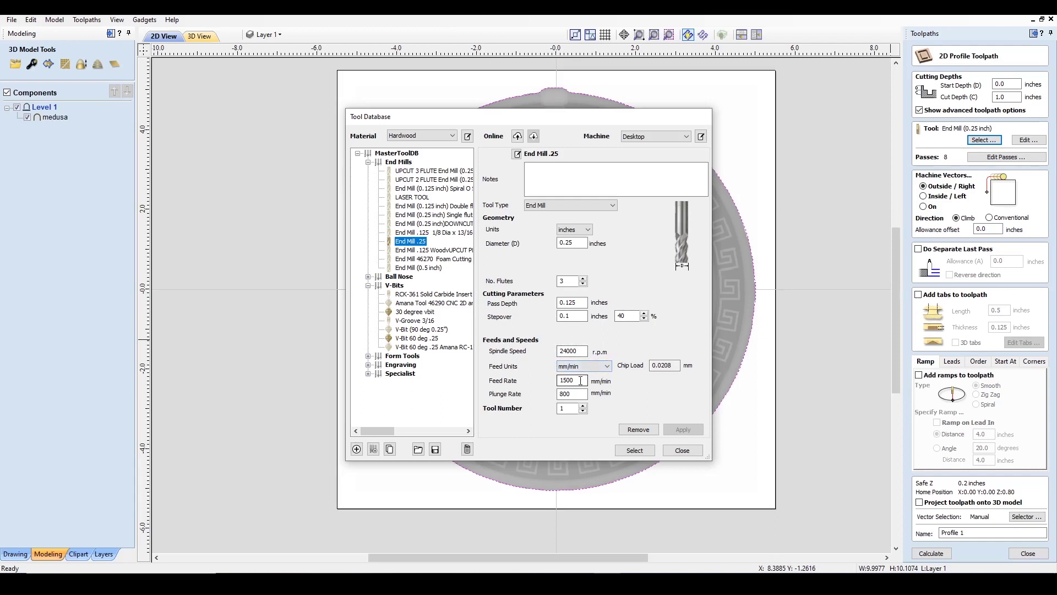
left_click_drag(581, 380, 556, 381)
type("1200")
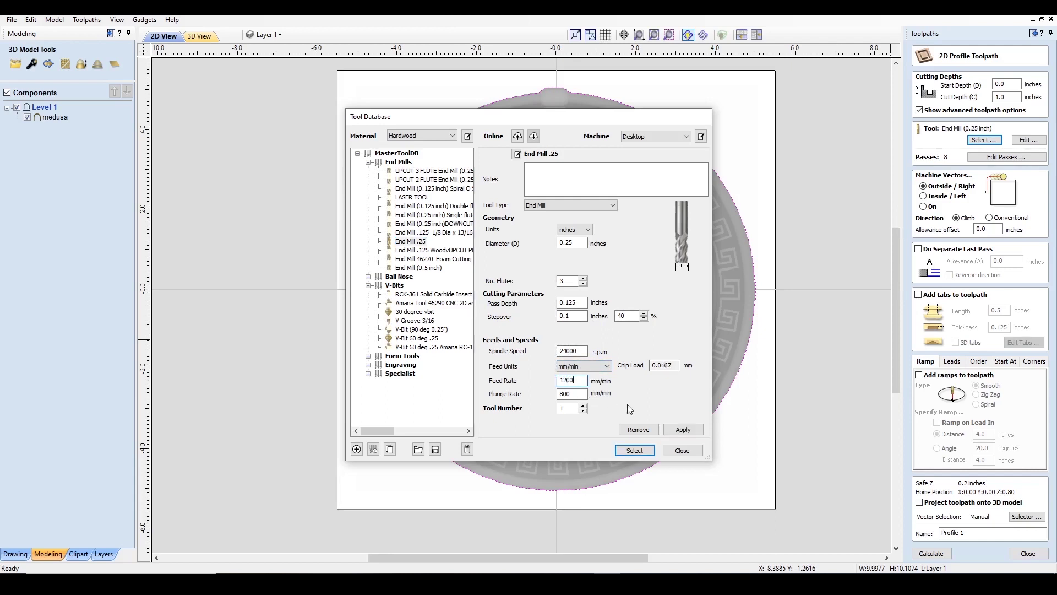
left_click(583, 396)
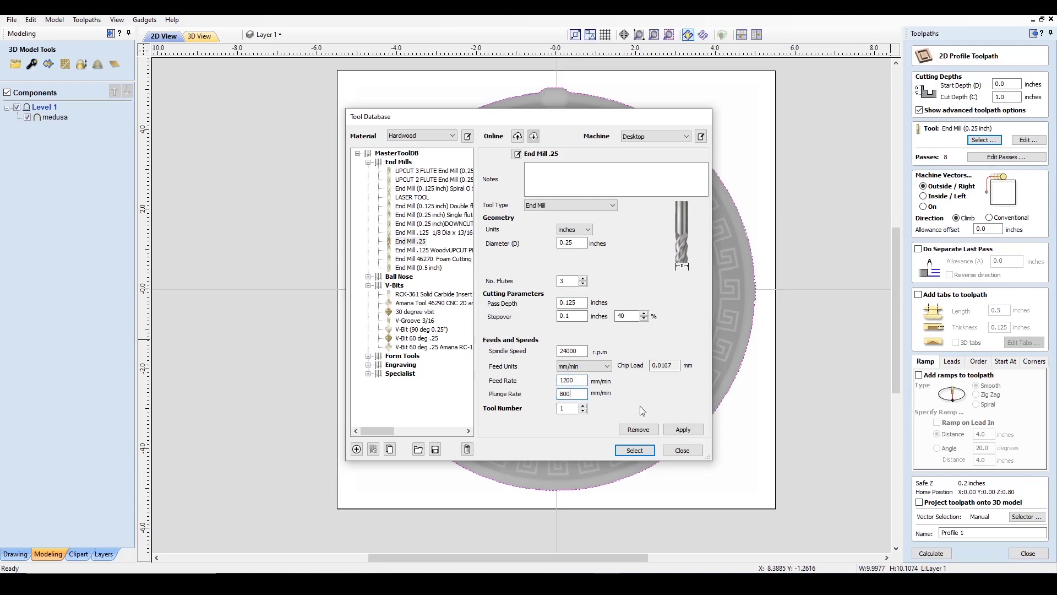
left_click(688, 432)
left_click(634, 449)
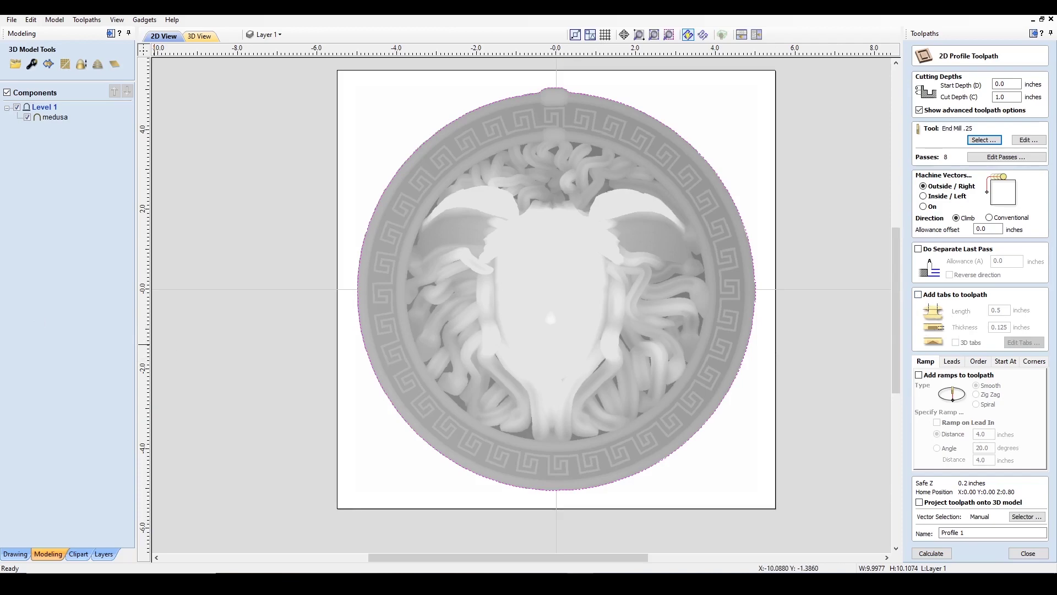
Enable tabs on the profile toolpath with 0.125 in length and 0.1 in thickness
left_click(919, 294)
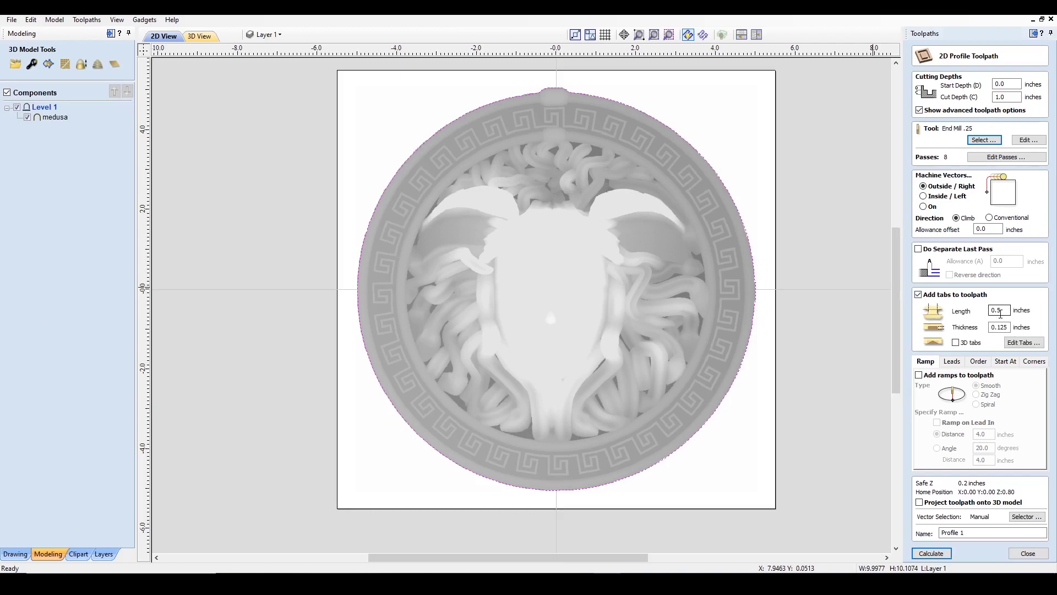
left_click_drag(1001, 314, 998, 312)
type("125")
left_click_drag(1002, 327, 1010, 327)
Place five tabs on the circle: right, left, bottom, upper left and upper right
left_click(1023, 342)
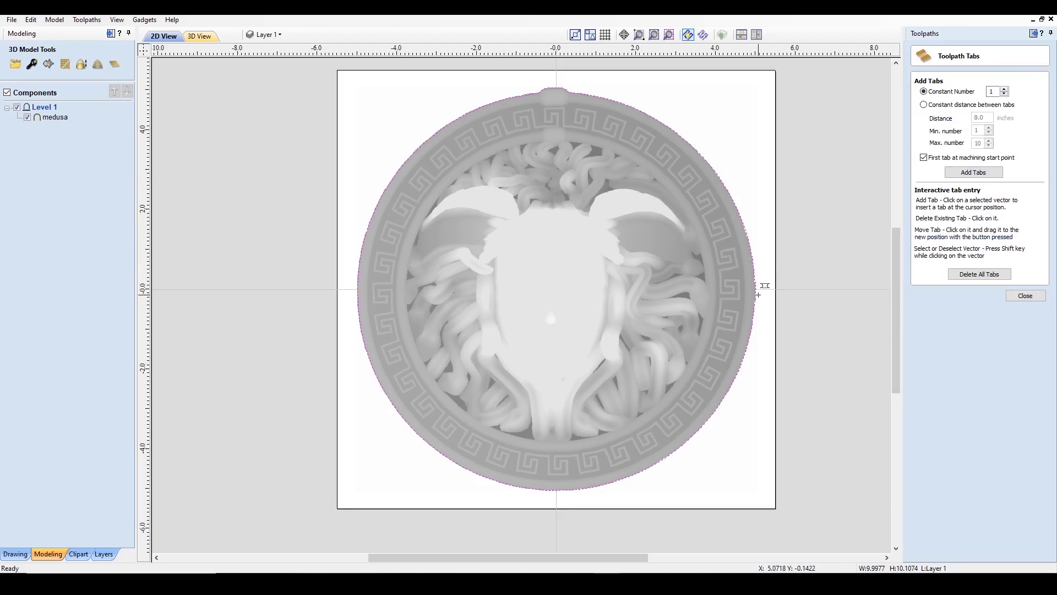
left_click(757, 291)
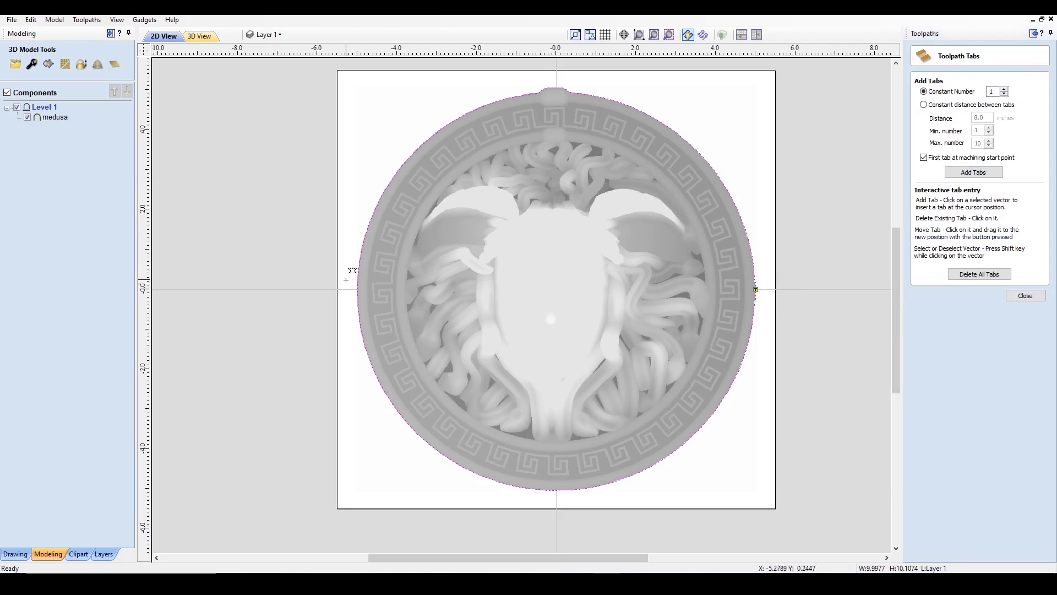
left_click(357, 289)
left_click(555, 489)
left_click(424, 144)
left_click(698, 152)
left_click(1025, 296)
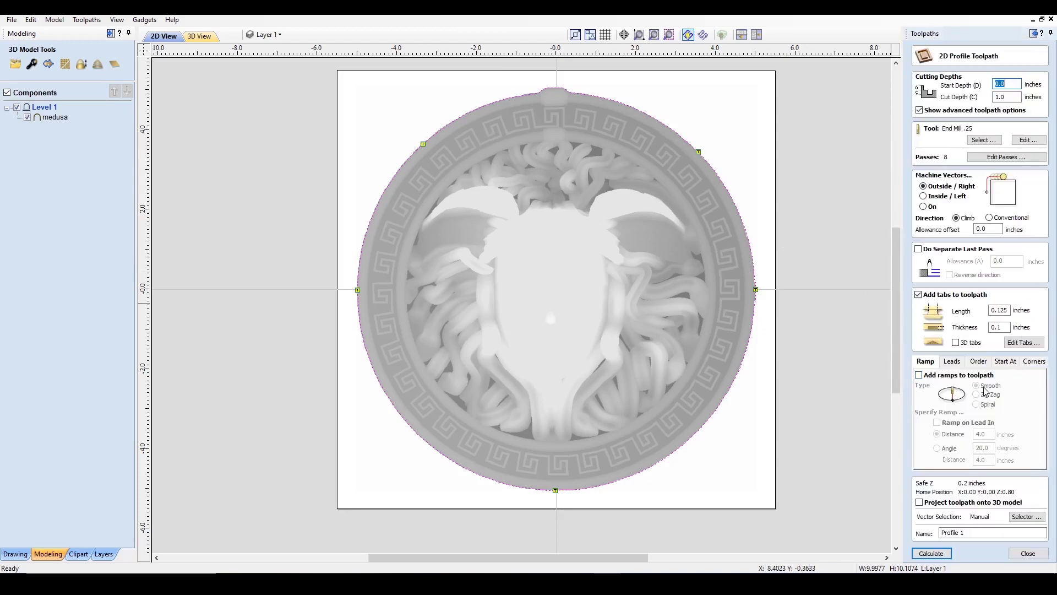
Calculate the profile toolpath and preview the simulated cutout from top and angled views
left_click(931, 553)
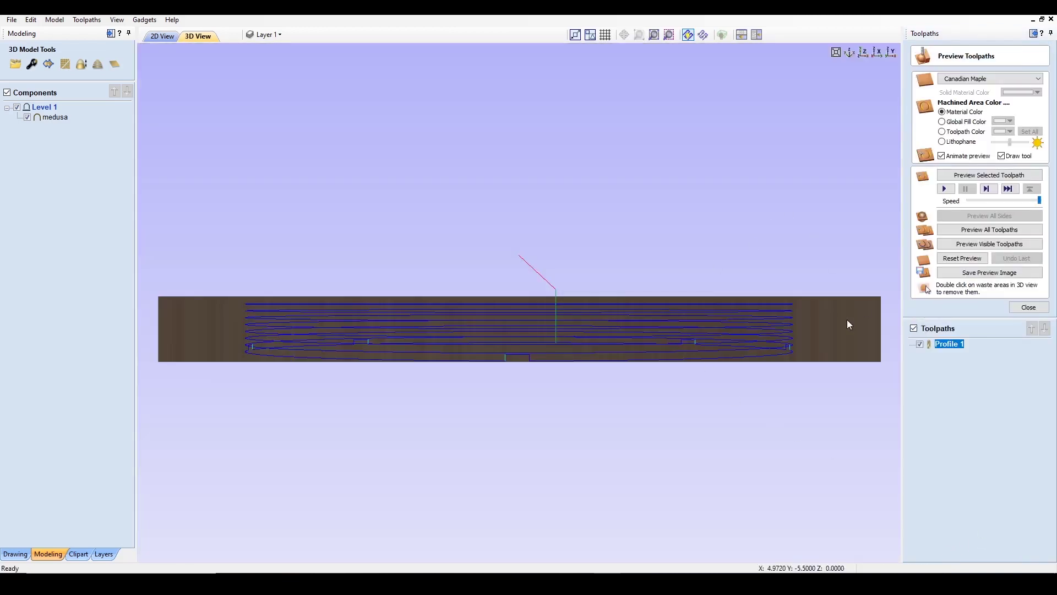
left_click(863, 53)
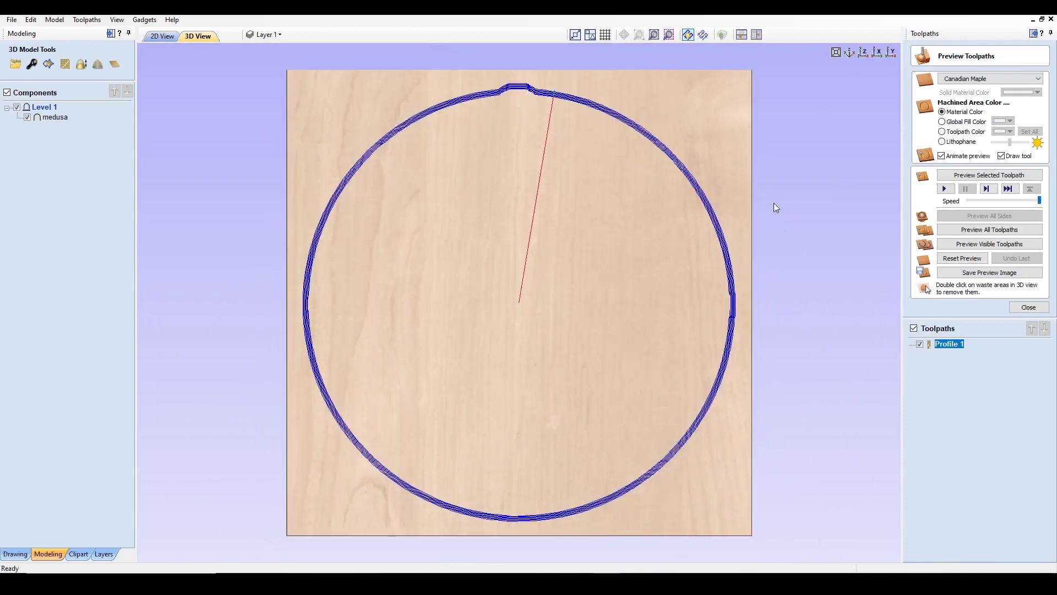
left_click(989, 245)
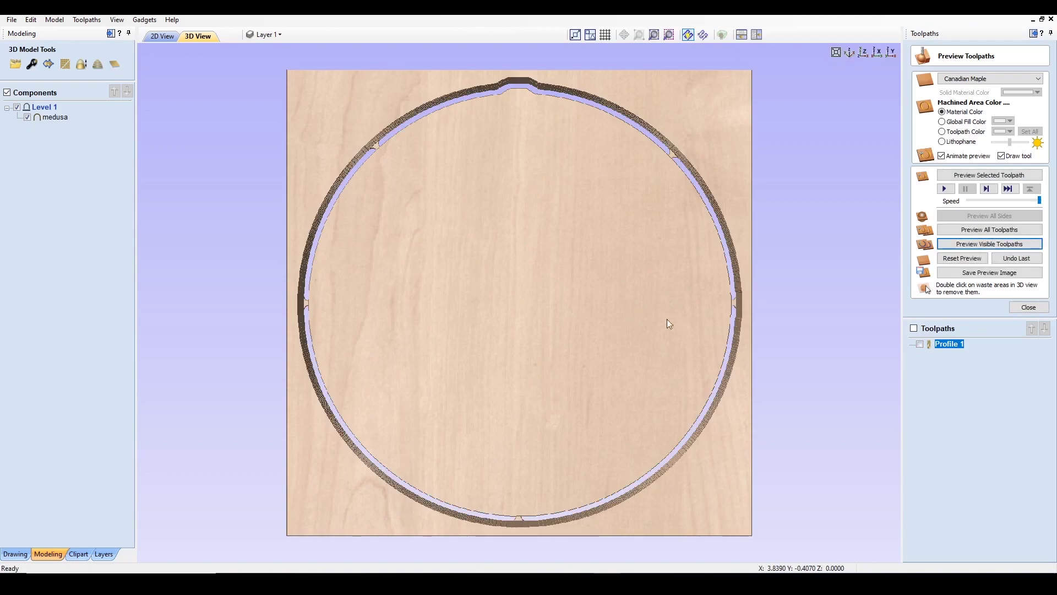
left_click_drag(668, 321, 886, 330)
Rename Profile 1 to '.25 EM Cutout' and close the preview
right_click(946, 345)
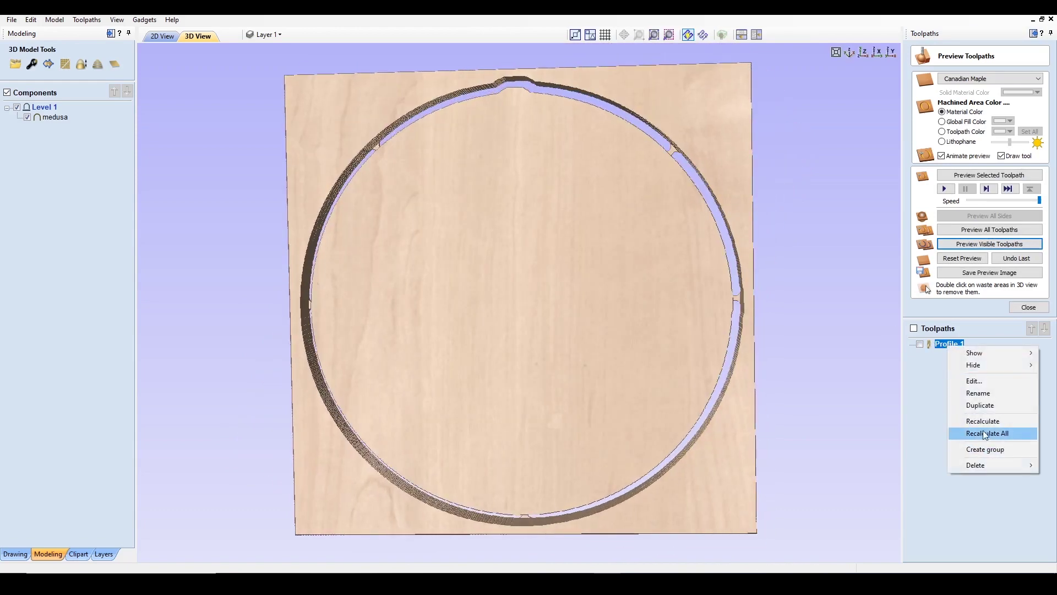
left_click(980, 393)
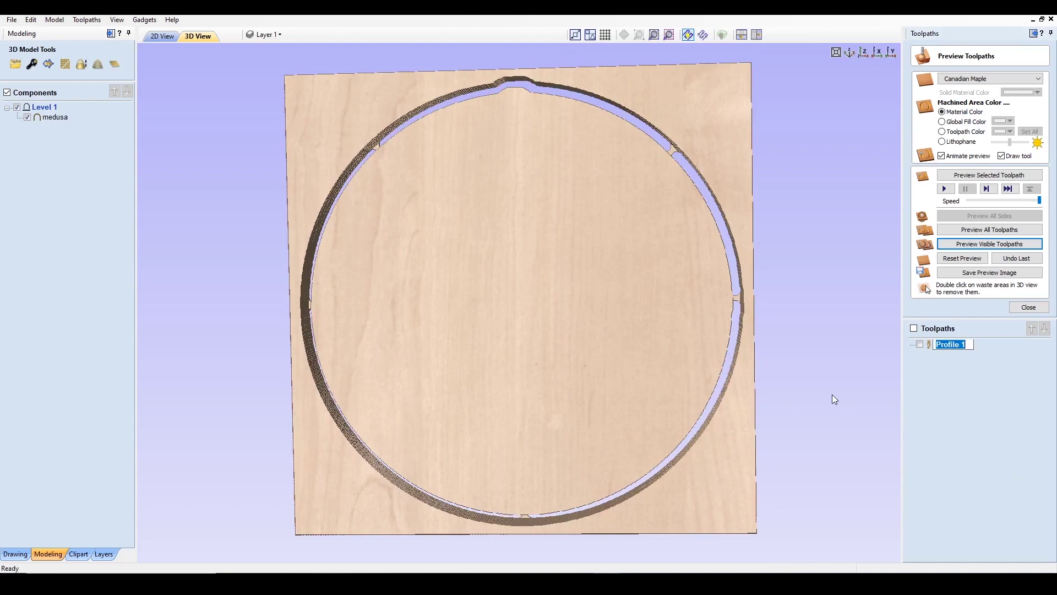
type(".25 EM Cutout")
key("Return")
left_click(1028, 307)
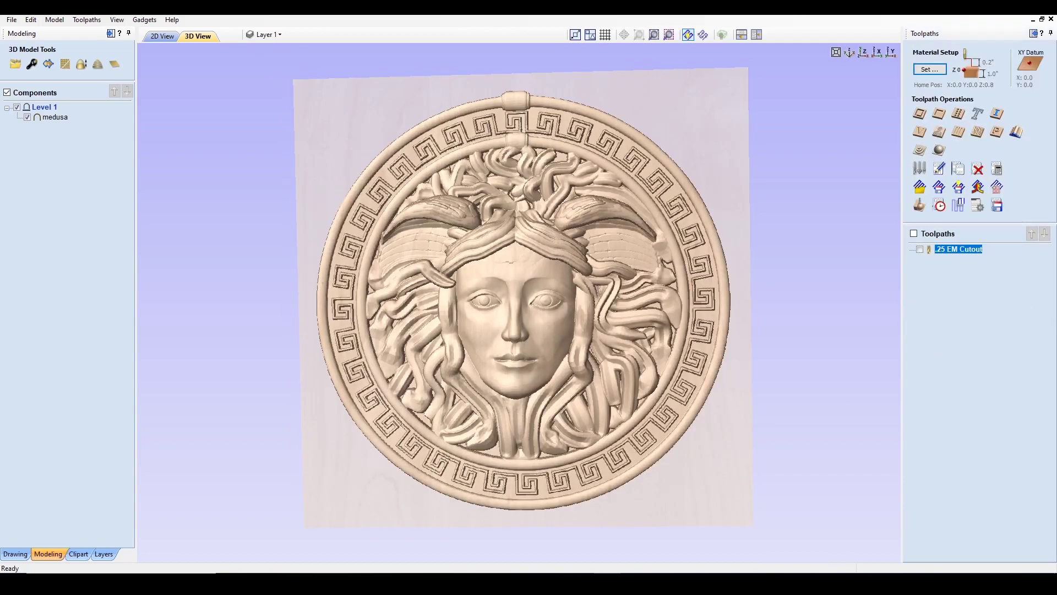
Open a new 3D Rough Machining Toolpath form for the Medusa model
left_click_drag(603, 285, 550, 253)
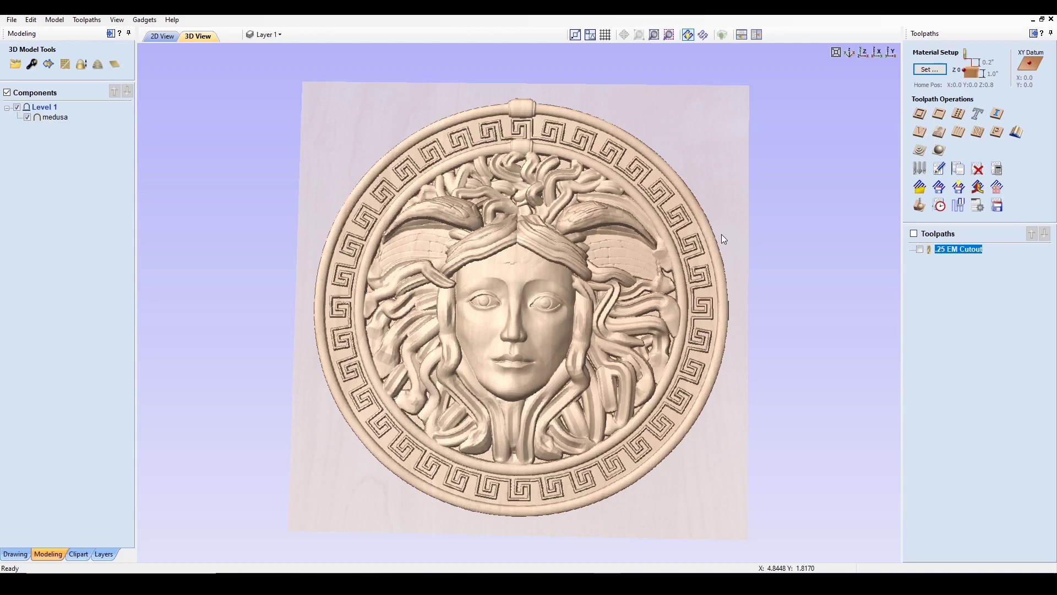
left_click(919, 150)
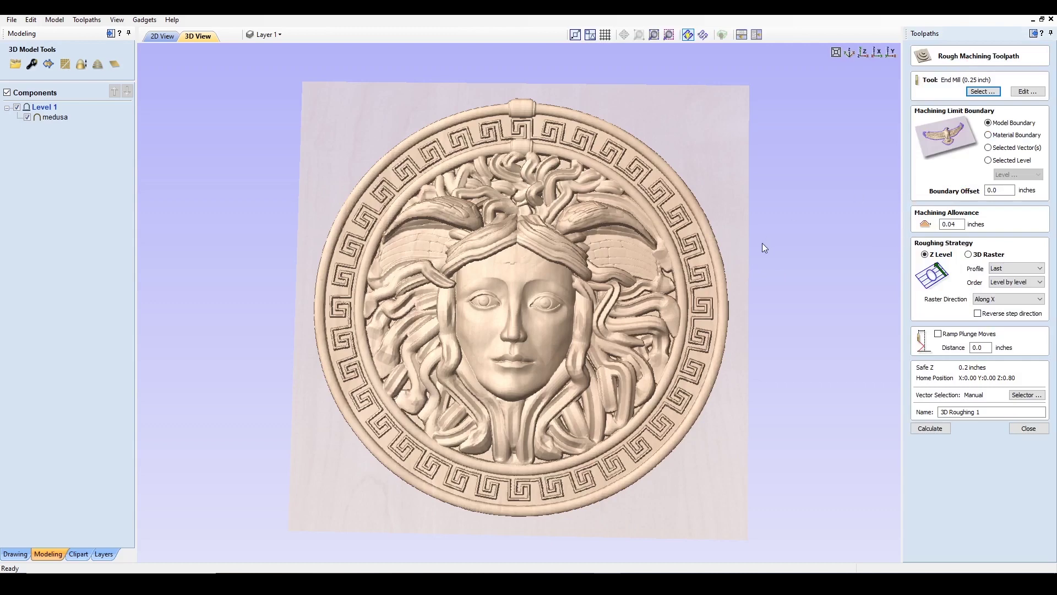
Pick End Mill .25 for roughing with feed rate 2000 and plunge rate 900 mm/min
left_click(983, 91)
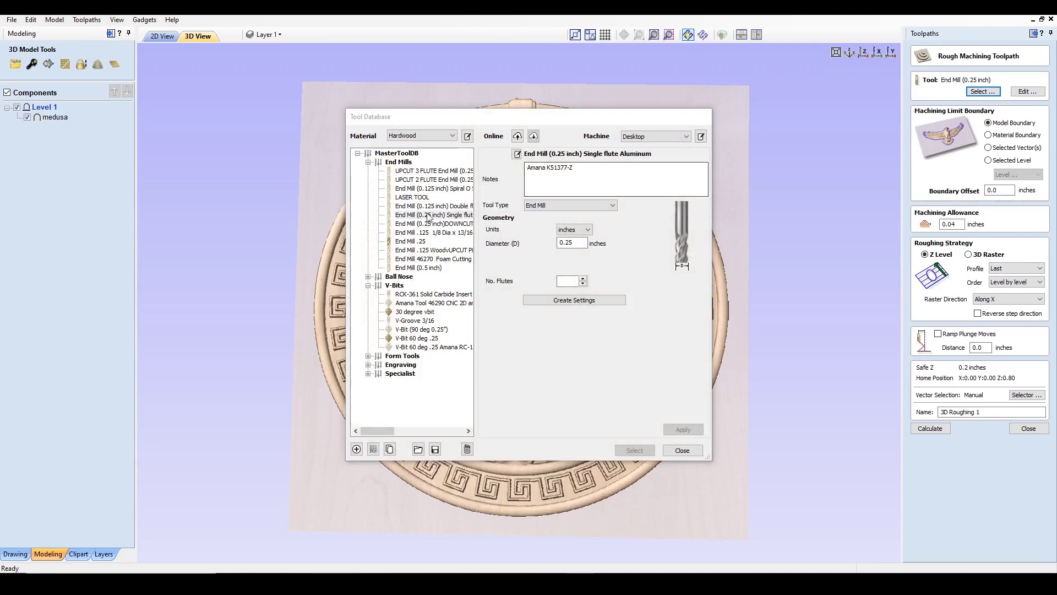
left_click(420, 243)
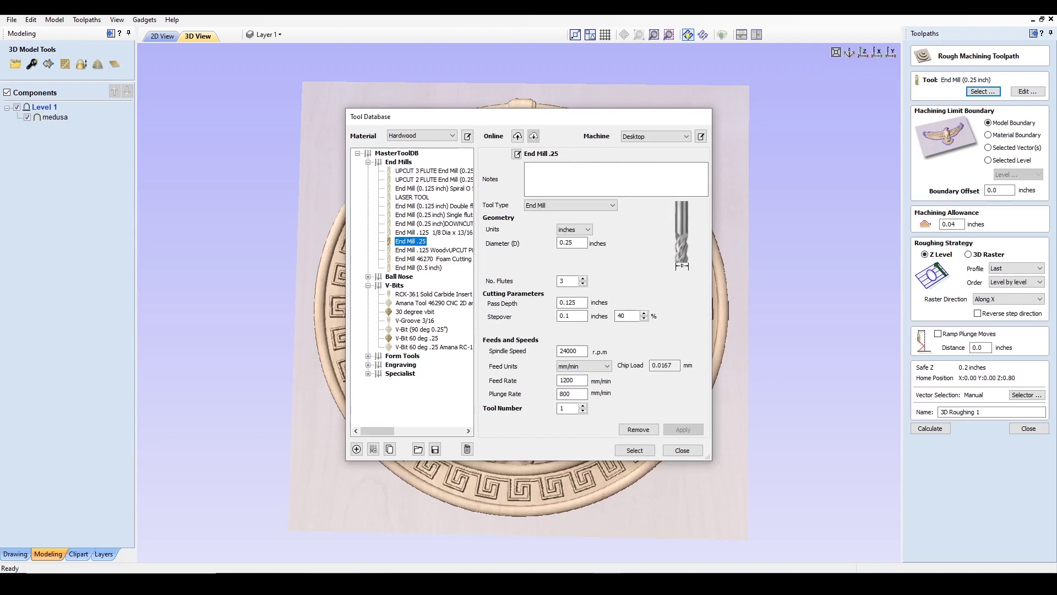
left_click(587, 380)
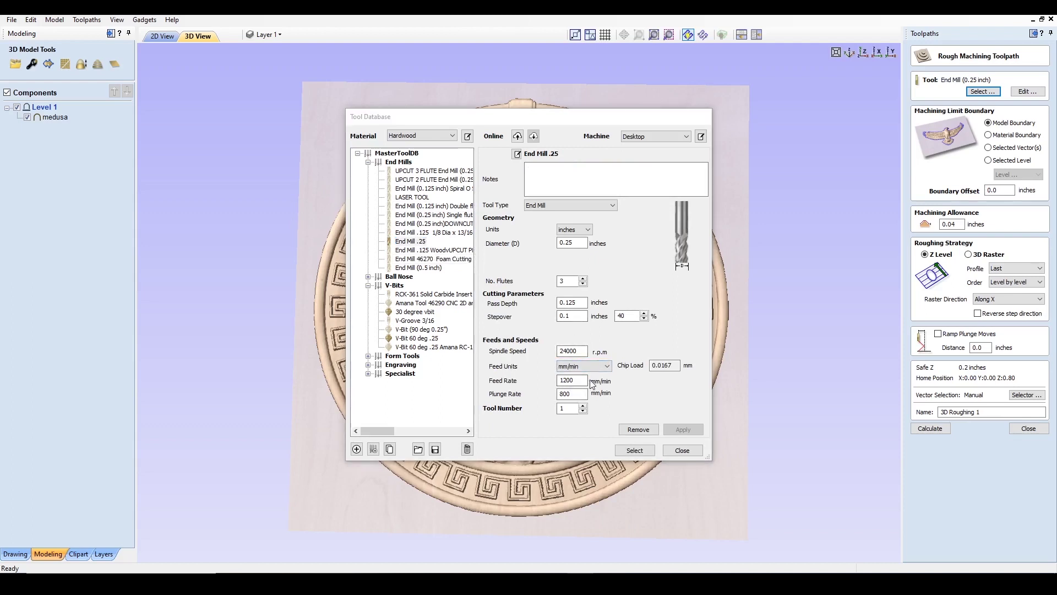
double_click(581, 380)
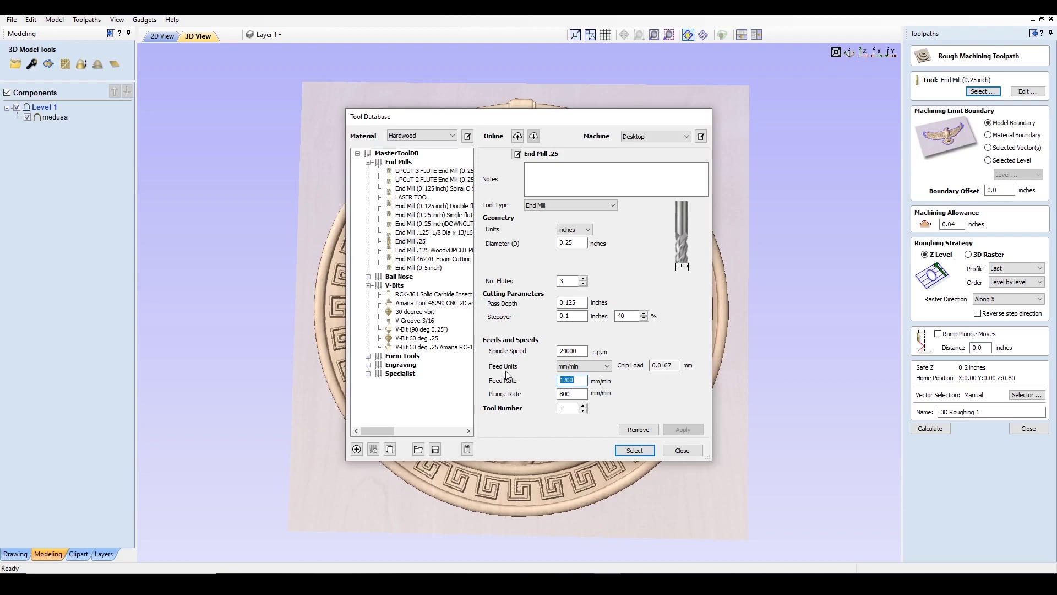
type("2000")
key("Tab")
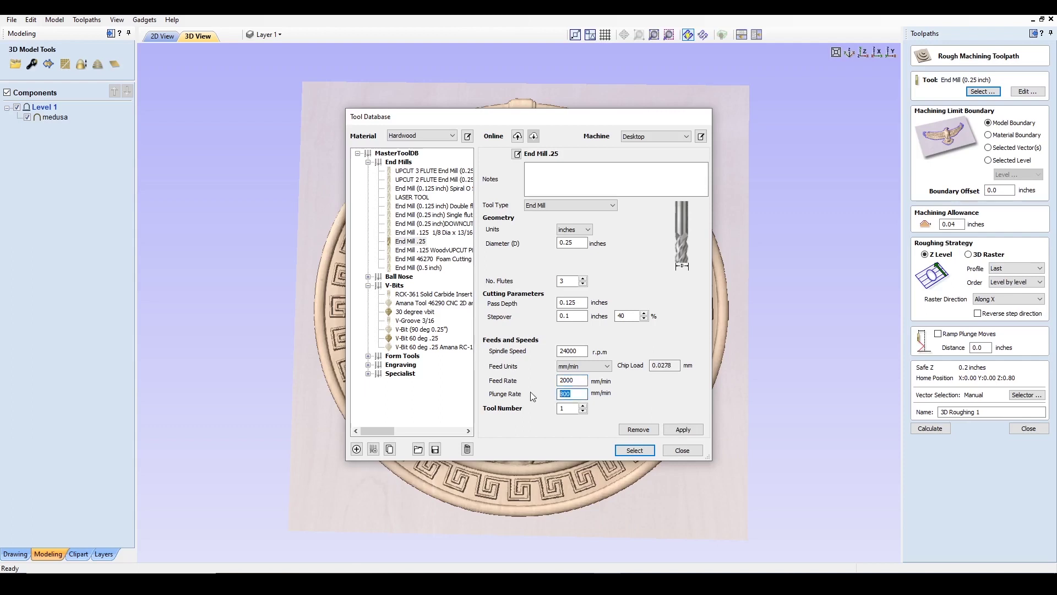
type("900")
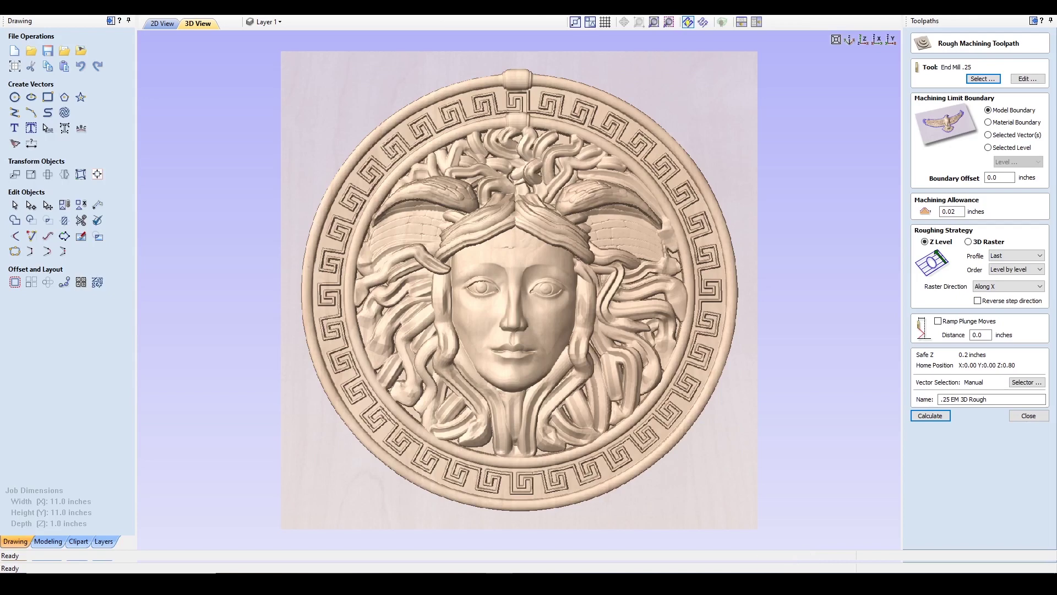
Switch the roughing strategy from Z Level to 3D Raster
scroll(519, 290, "down", 1)
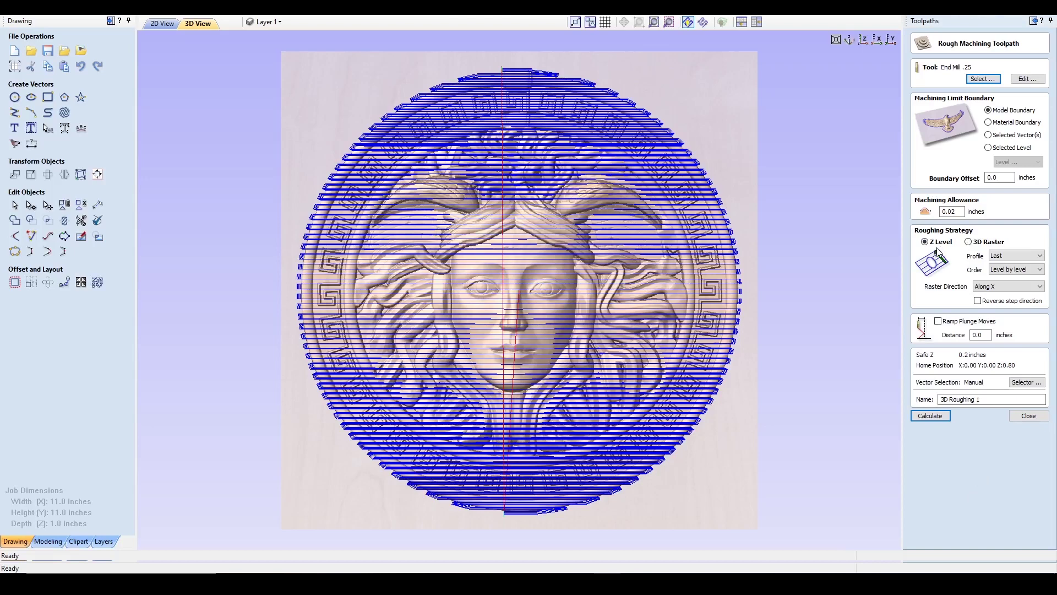
left_click(969, 242)
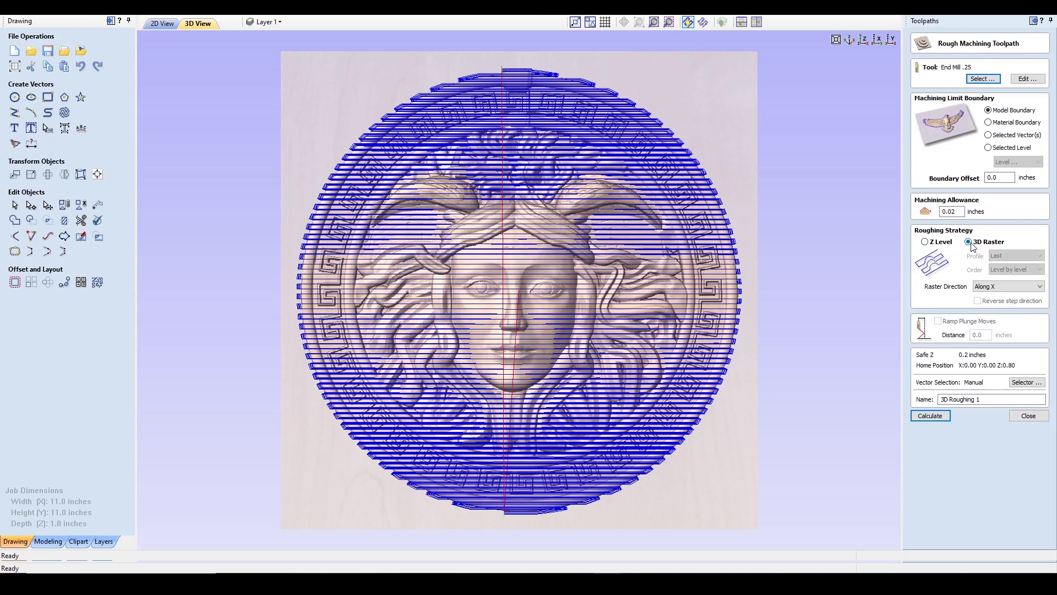
Calculate the 3D raster roughing, simulate its cut on a fresh board, then close the preview
left_click(941, 416)
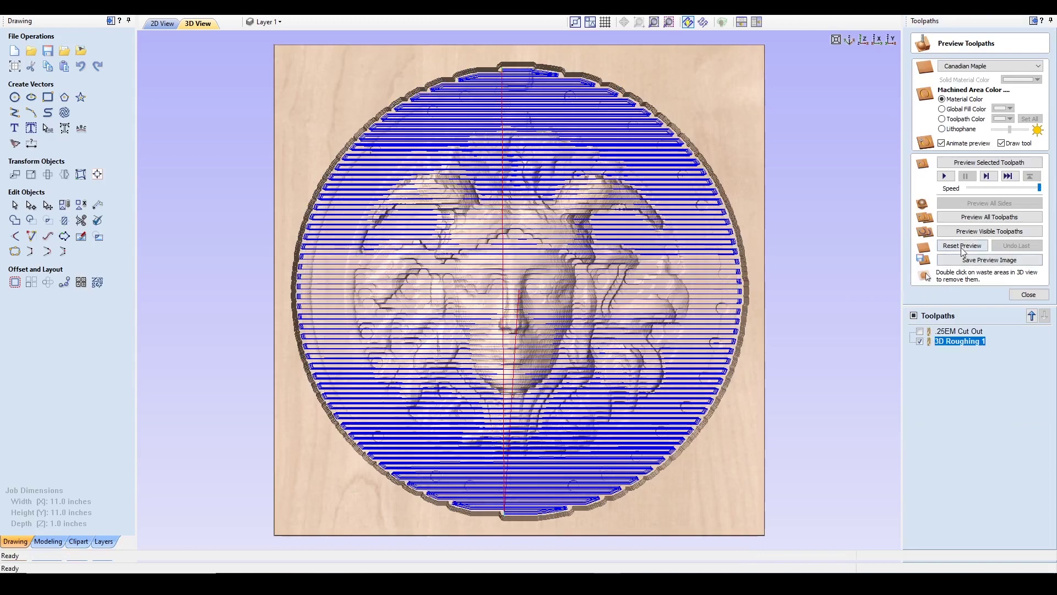
left_click(962, 245)
left_click(989, 231)
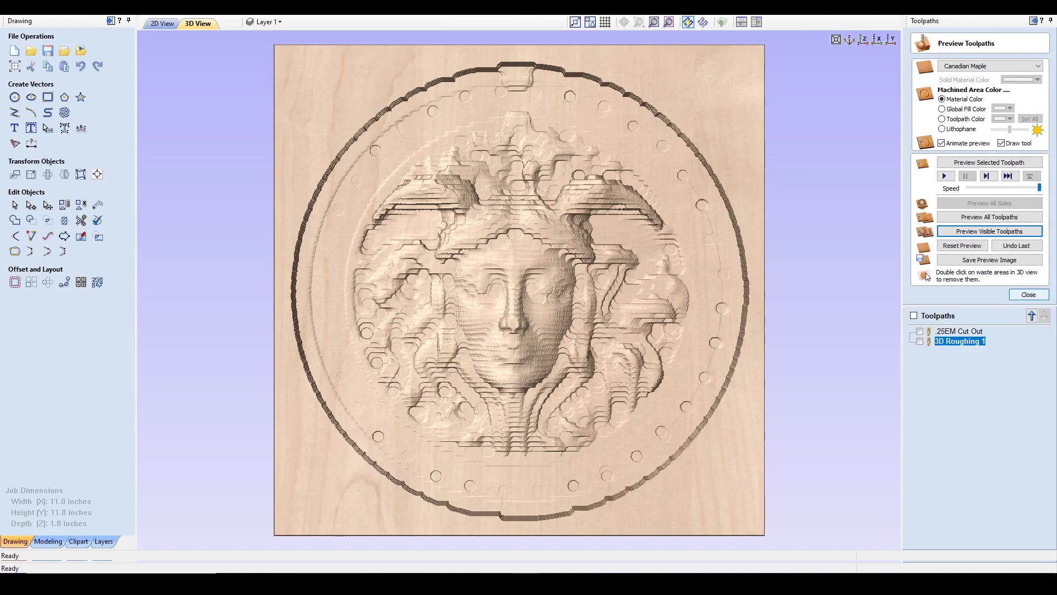
left_click(1028, 294)
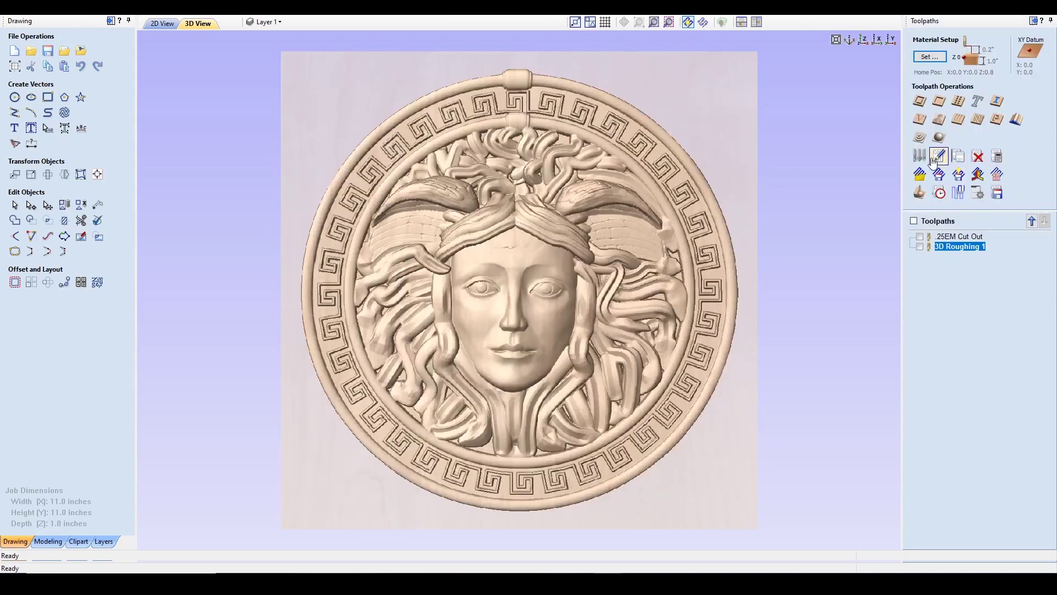
Return the roughing toolpath to Z Level, recalculate it and re-simulate the cut
double_click(944, 248)
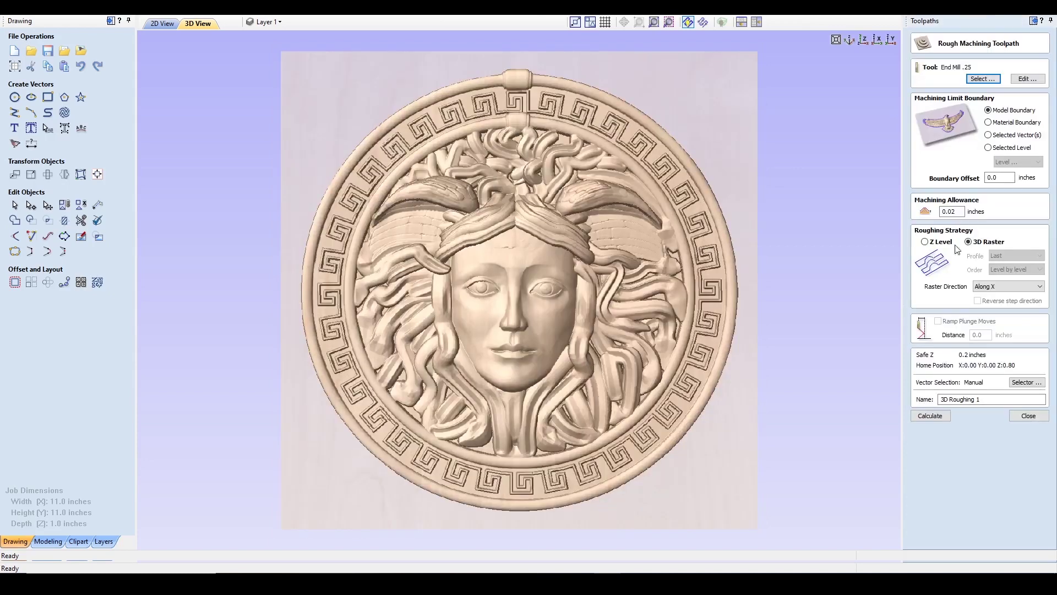
left_click(926, 242)
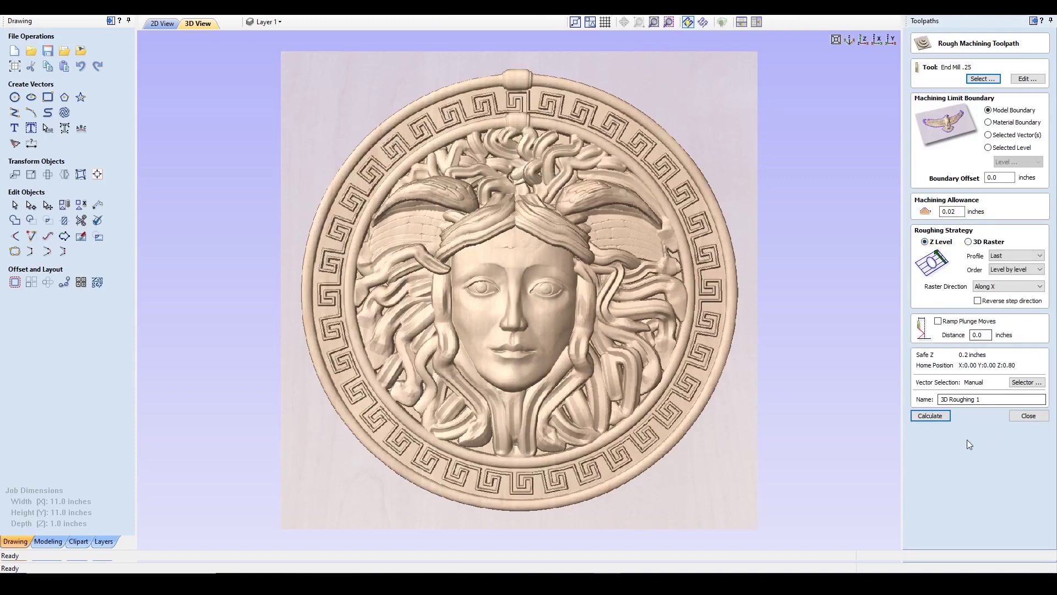
left_click(941, 419)
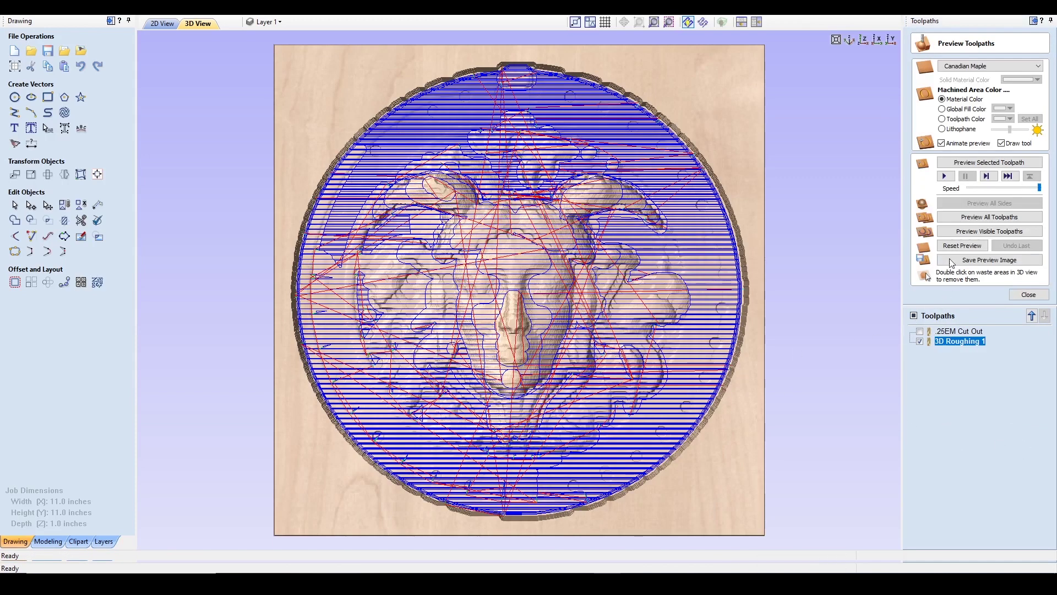
left_click(963, 245)
left_click(990, 231)
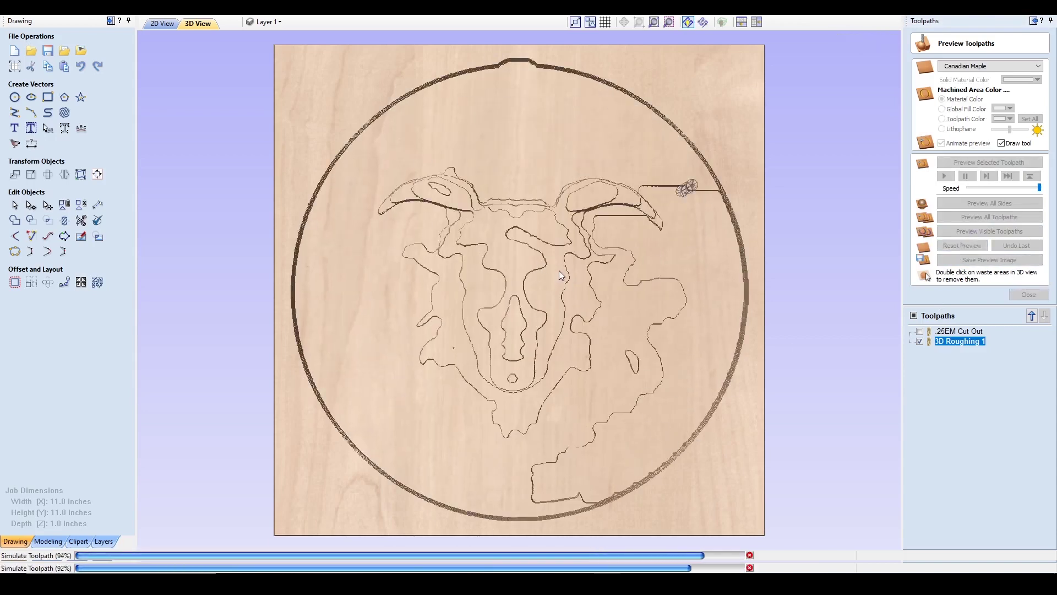
left_click(961, 342)
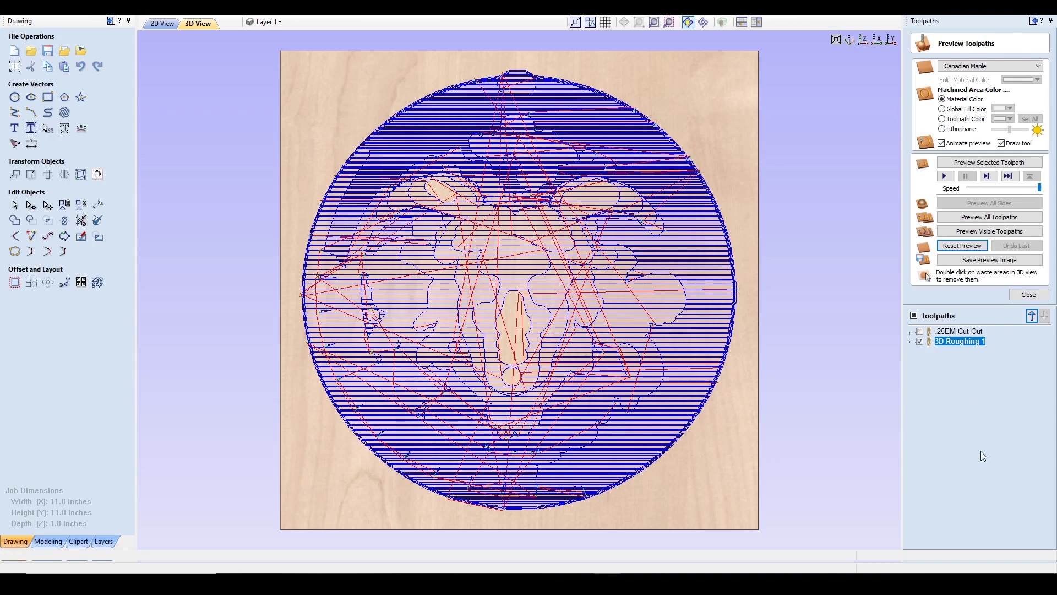
Rename the roughing toolpath '.25EM Roughing' and move it ahead of the cutout
key("F2")
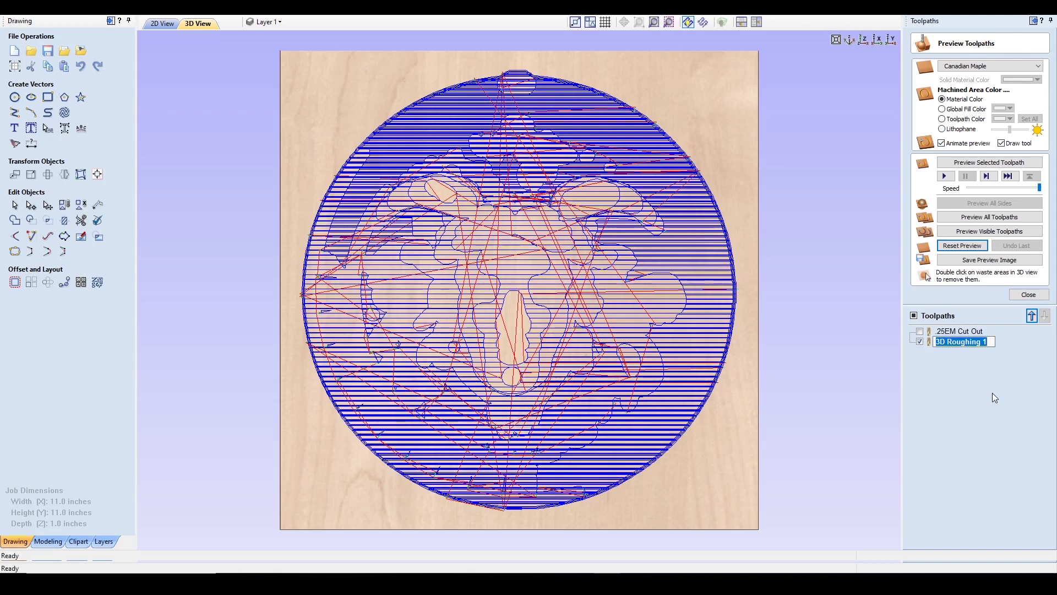
type(".")
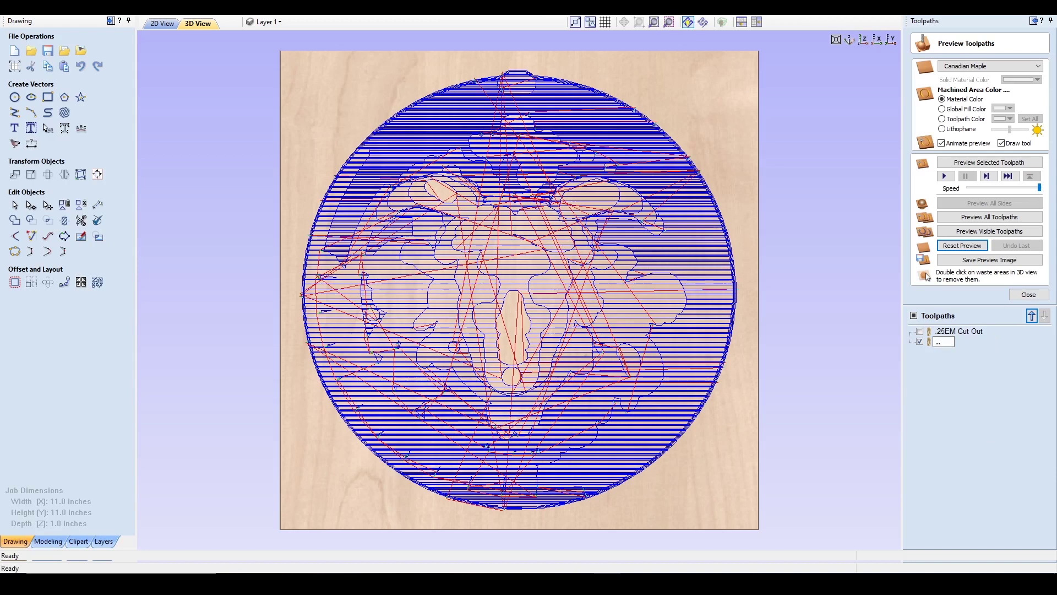
type("25EM Roughing")
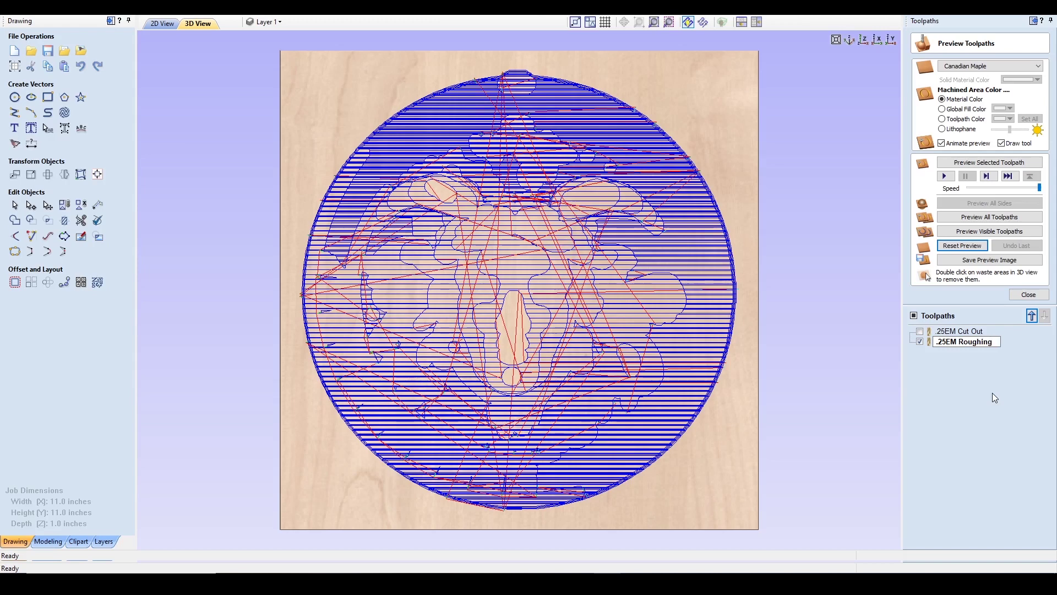
key("Return")
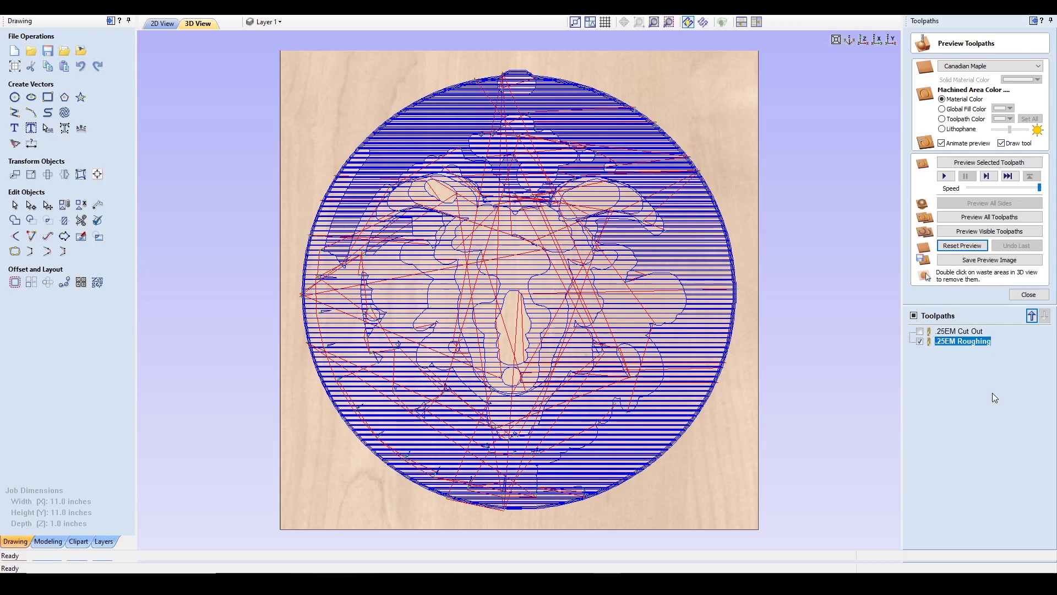
left_click(1032, 315)
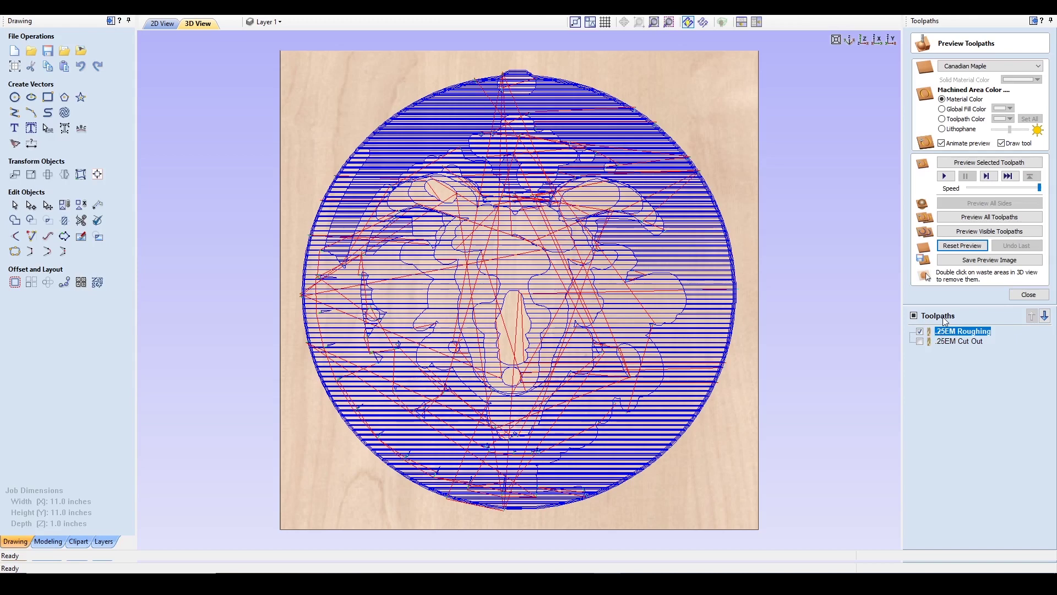
left_click(1025, 297)
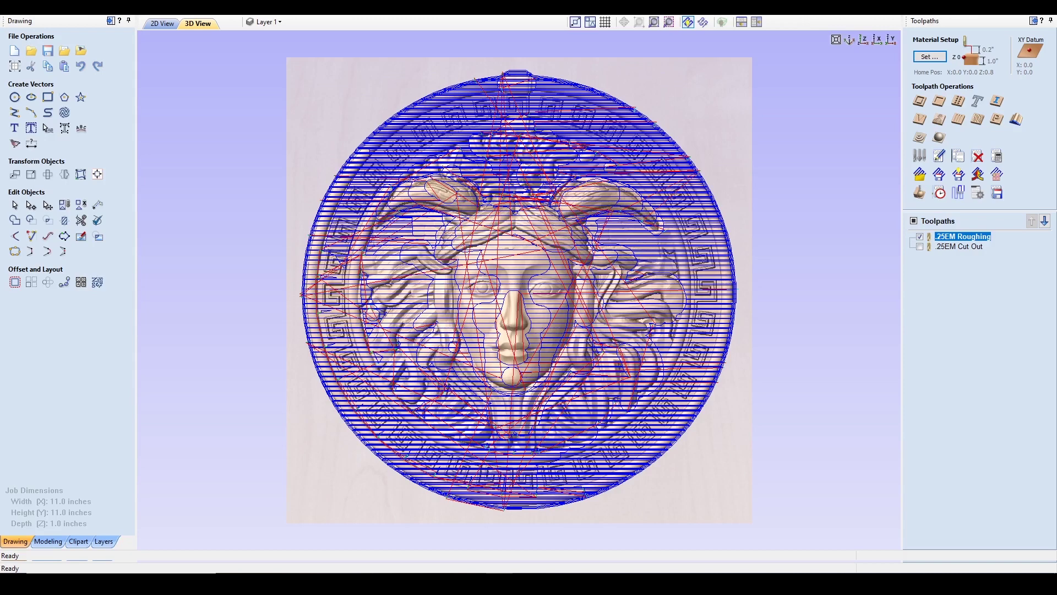
Open a new 3D Finish Machining Toolpath form
left_click(939, 137)
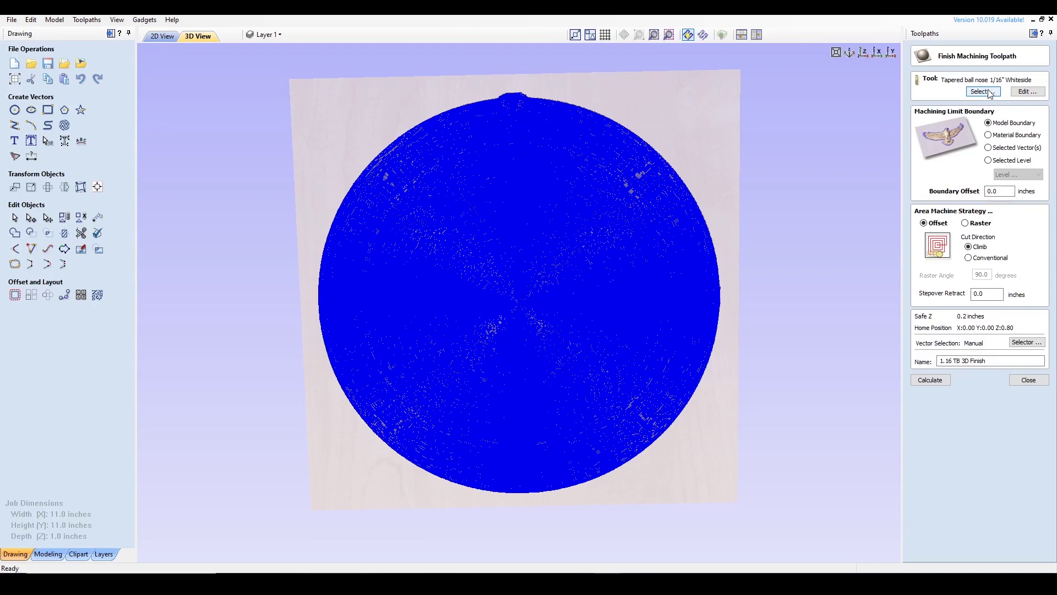
Choose the Tapered ball nose 1/16" Whiteside bit for the finish toolpath
left_click(984, 91)
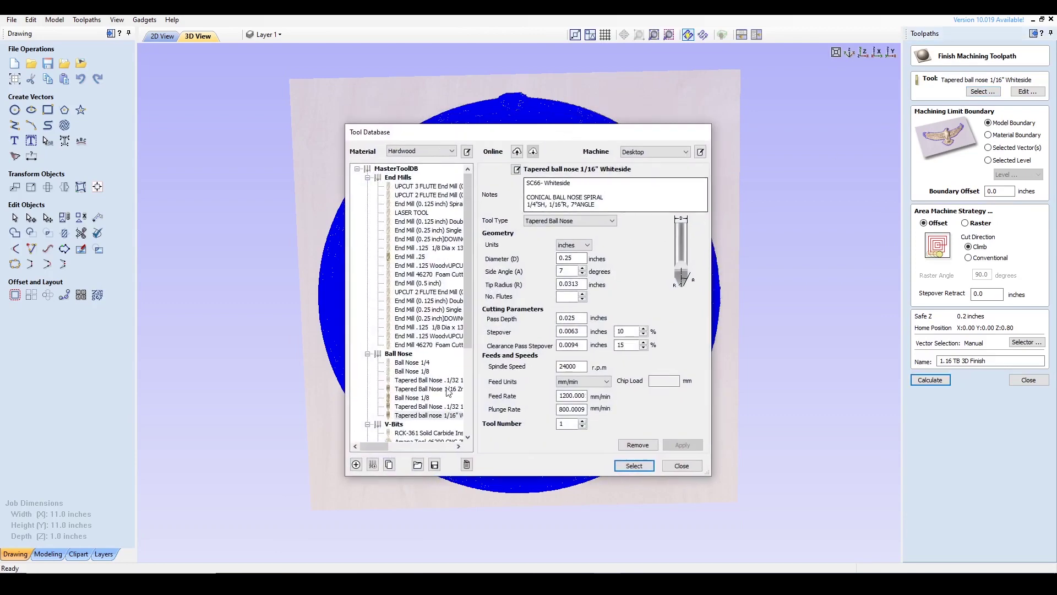
left_click(425, 416)
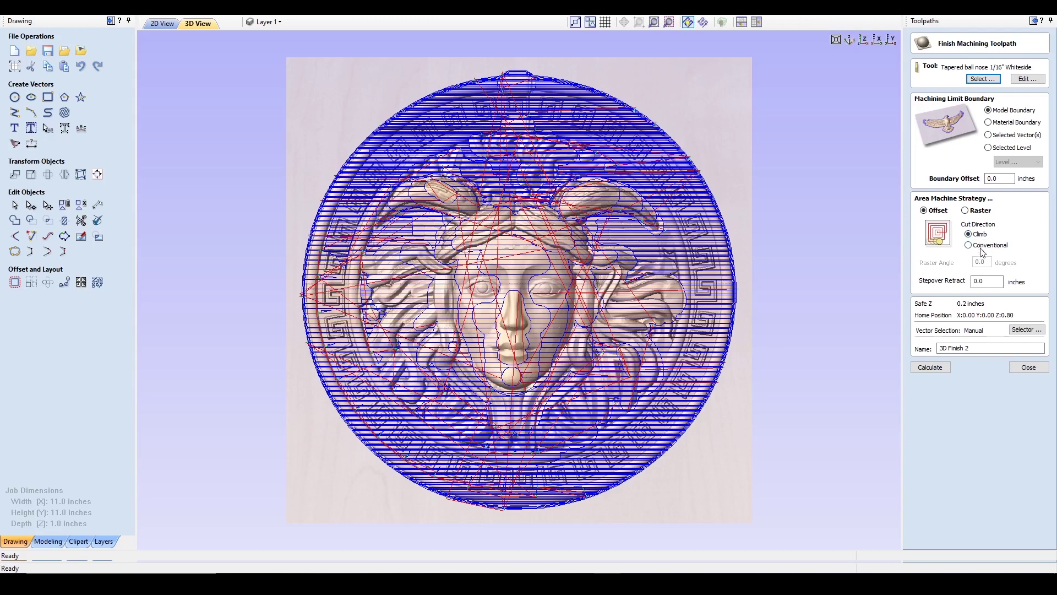
Switch 3D Finish 2 to a 0° raster finishing strategy and calculate it
left_click(990, 254)
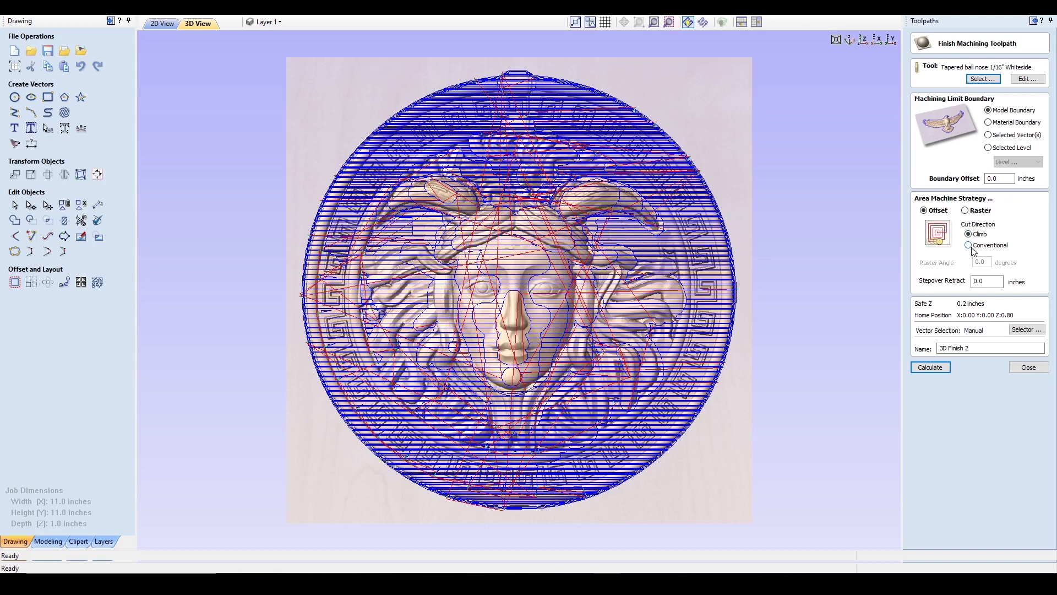
left_click(965, 210)
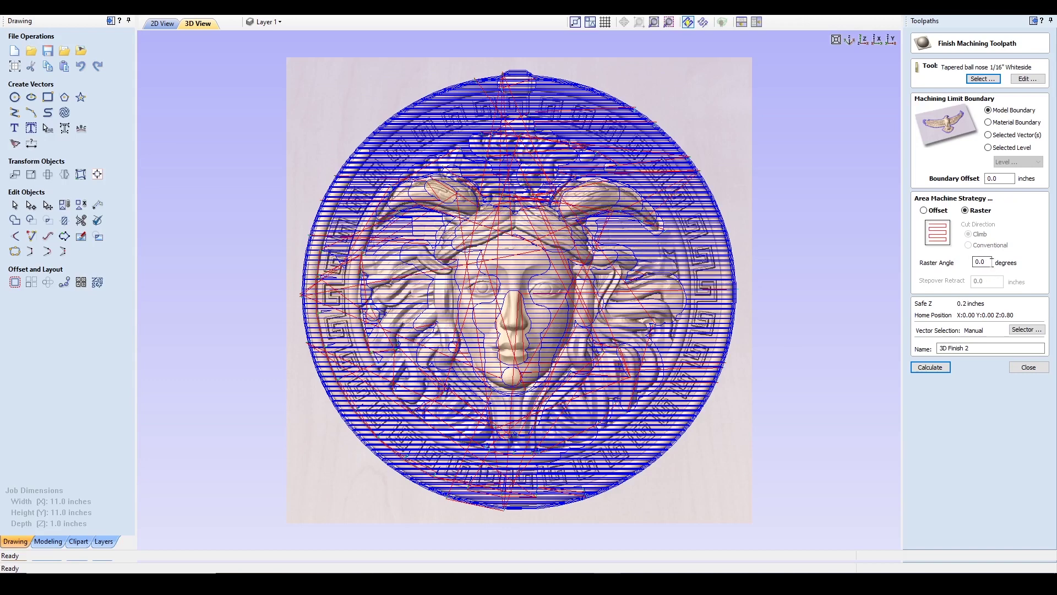
left_click(947, 367)
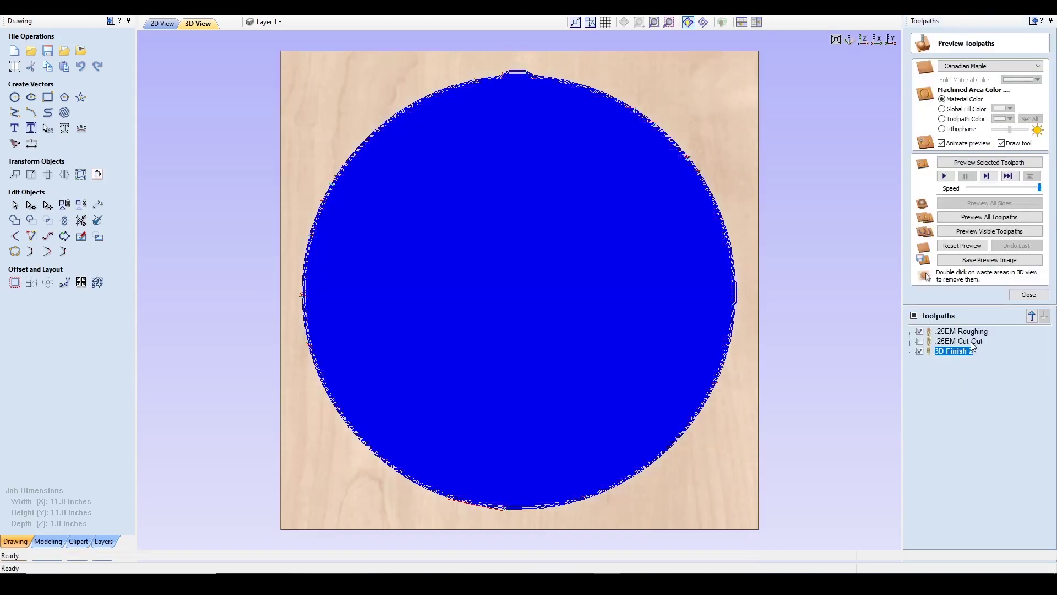
Reset the preview and simulate the roughing and 3D Finish 2 passes on Canadian Maple
left_click(969, 245)
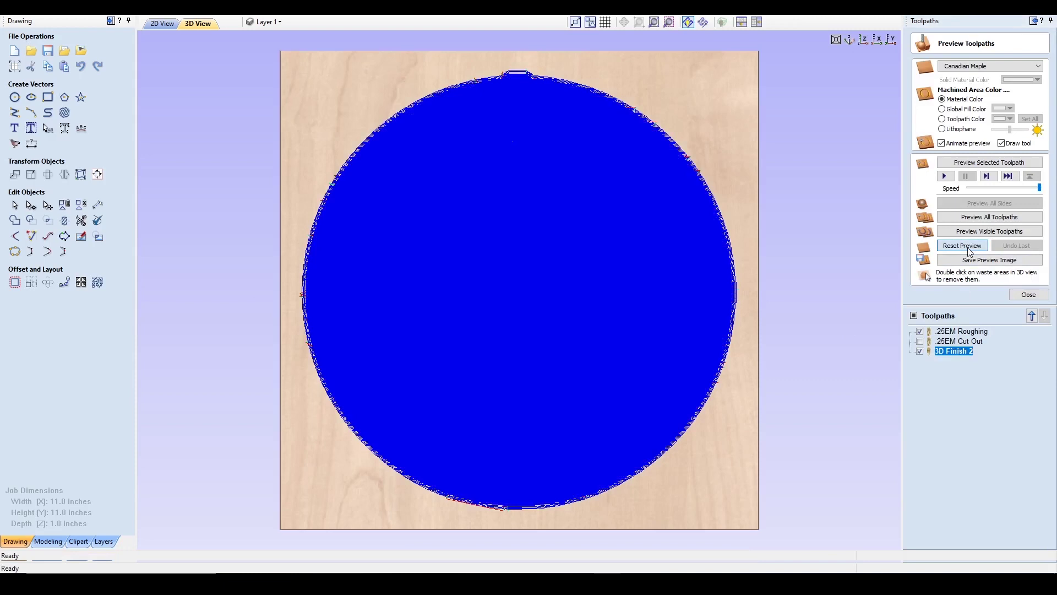
left_click(975, 230)
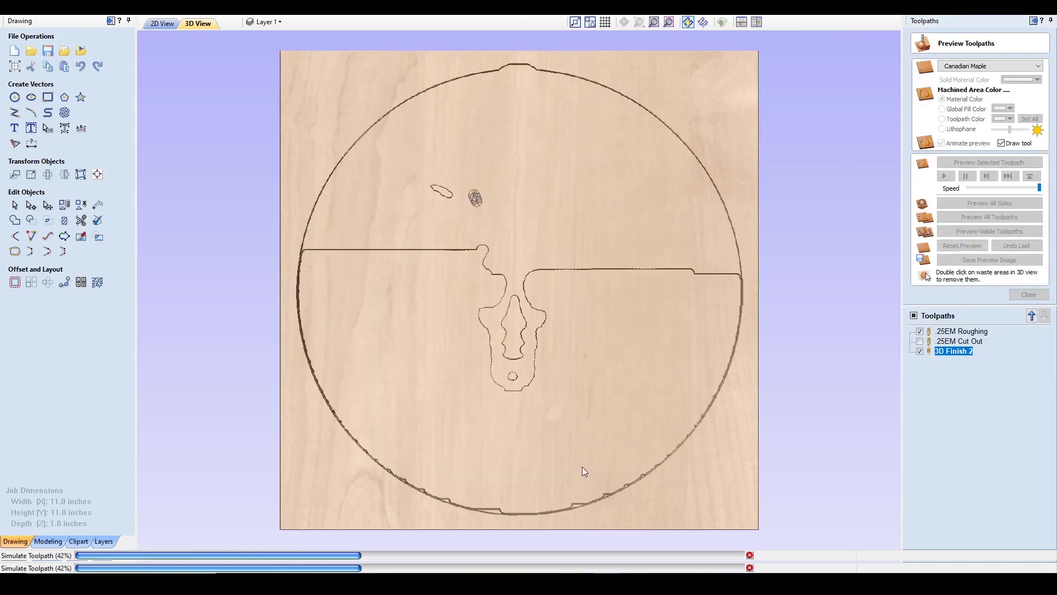
left_click(920, 331)
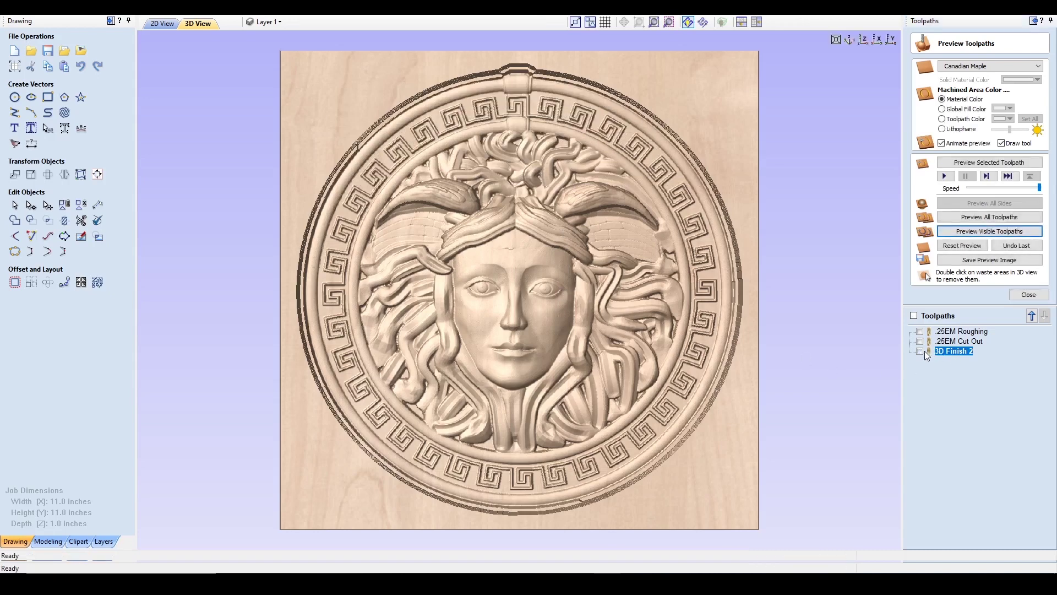
Recalculate 3D Finish 2 with a 90° raster angle and preview the result
double_click(941, 352)
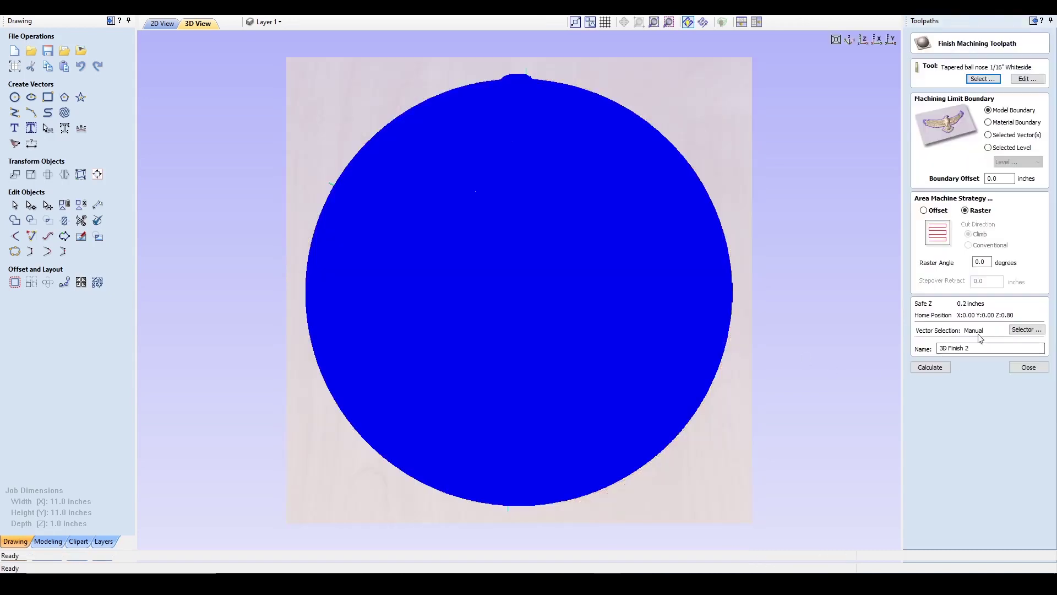
double_click(983, 262)
type("90")
left_click(937, 367)
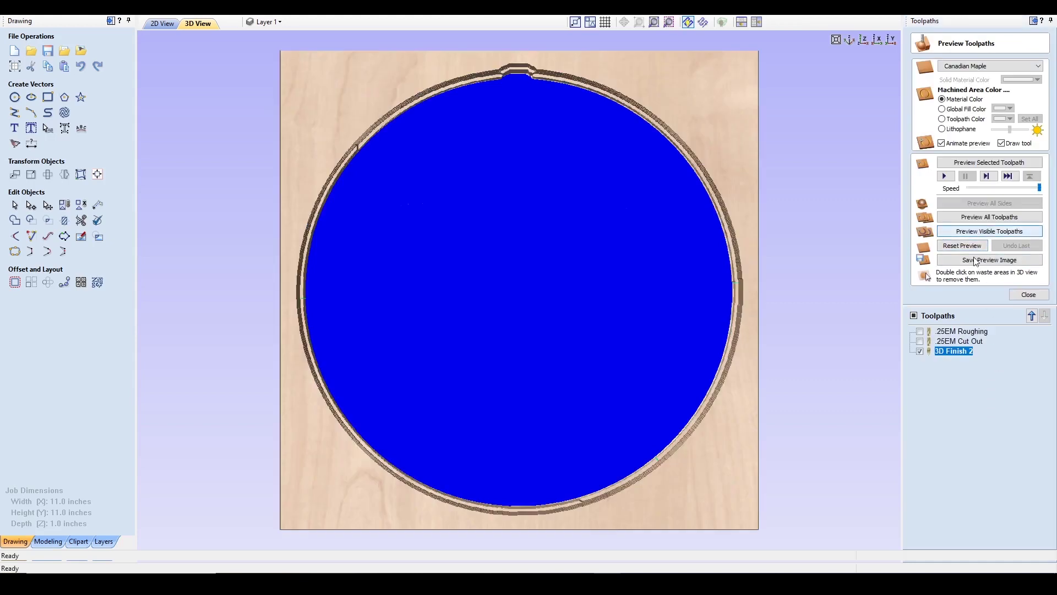
left_click(962, 246)
left_click(989, 231)
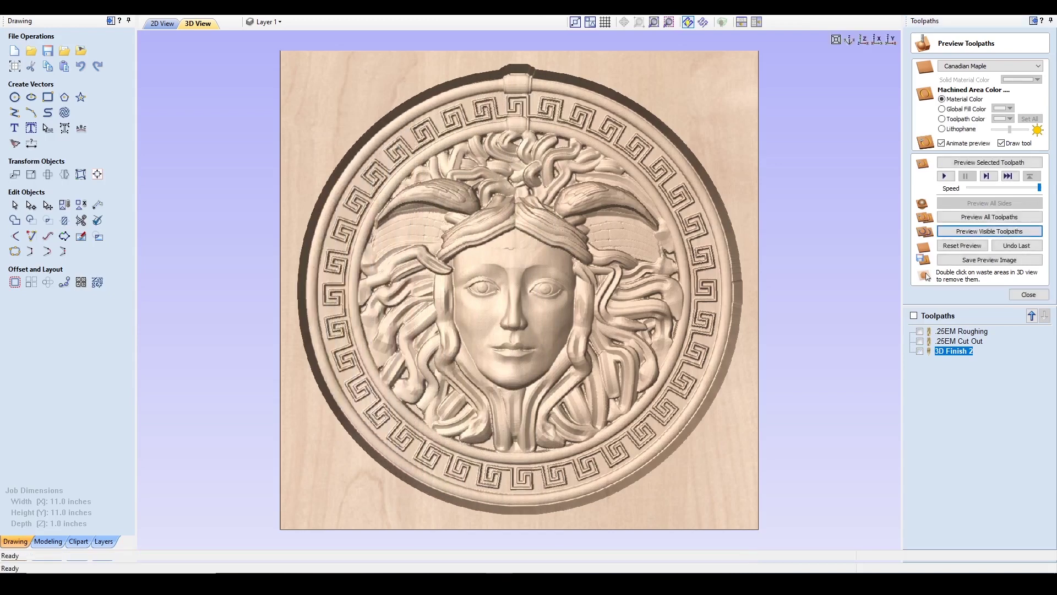
Show only 3D Finish 2 and check its 04:59:24 machining time in the Toolpaths Summary
double_click(958, 351)
left_click(1028, 364)
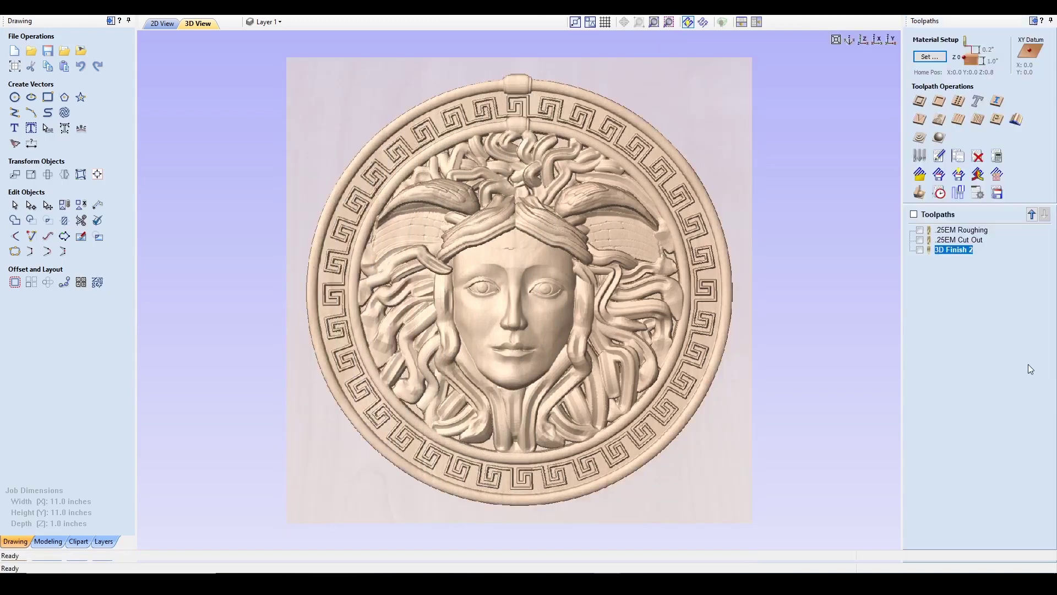
left_click(919, 250)
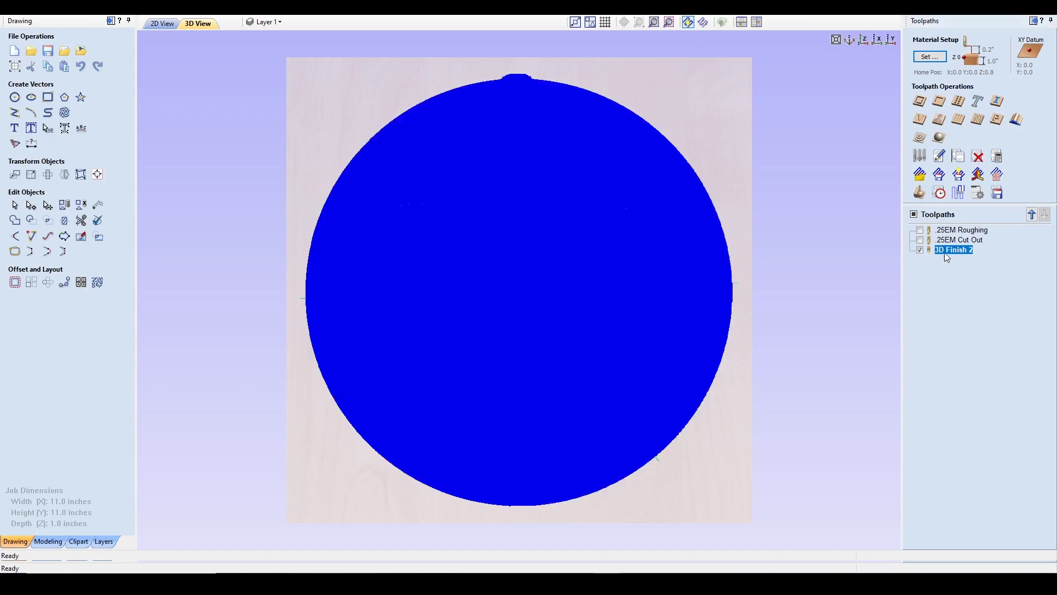
left_click(939, 192)
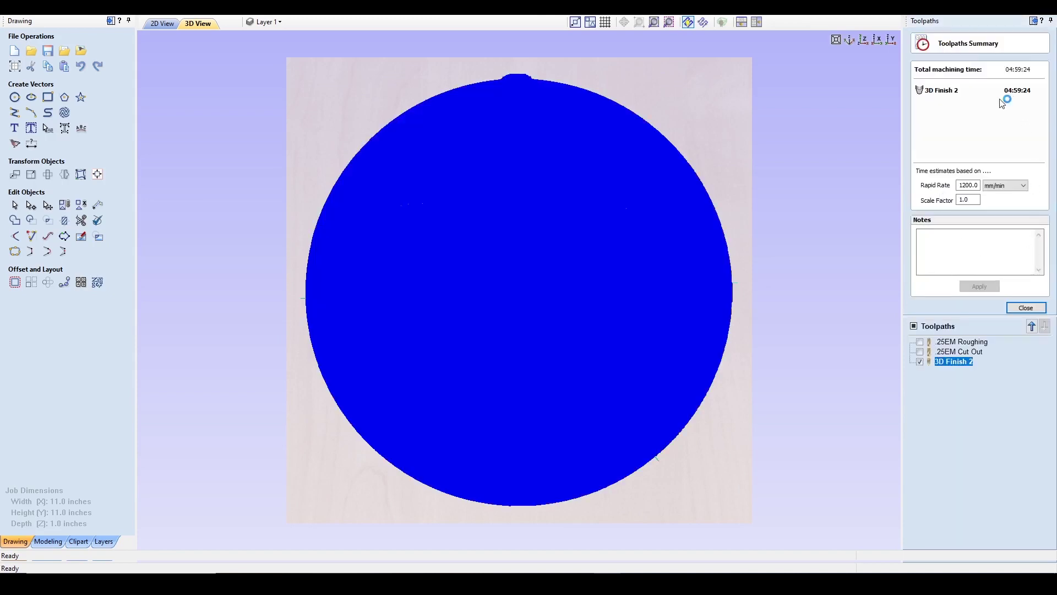
left_click(1035, 308)
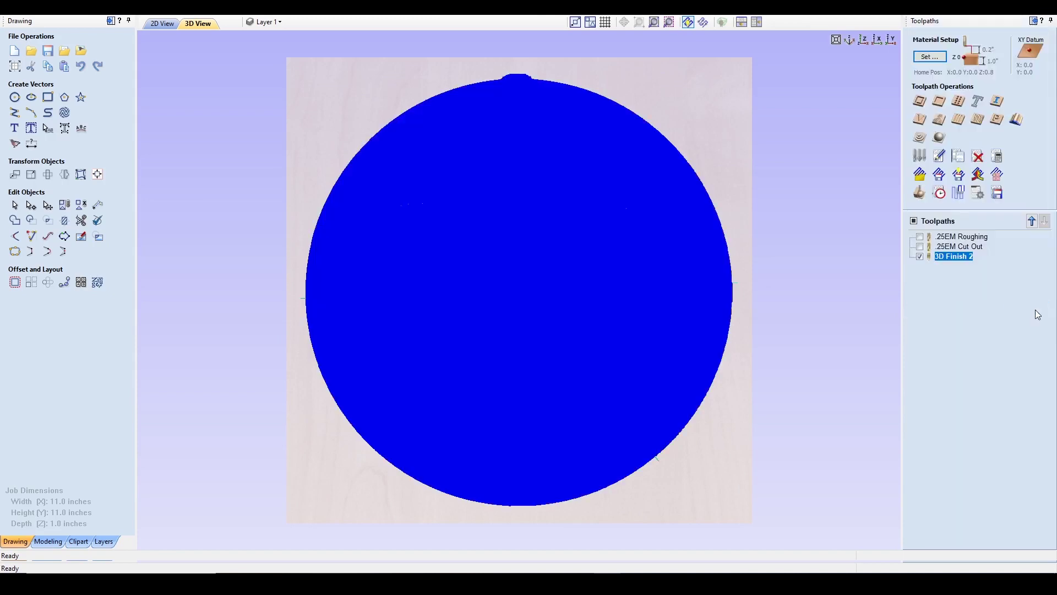
Change 3D Finish 2 to an offset finishing strategy and recalculate it
double_click(956, 256)
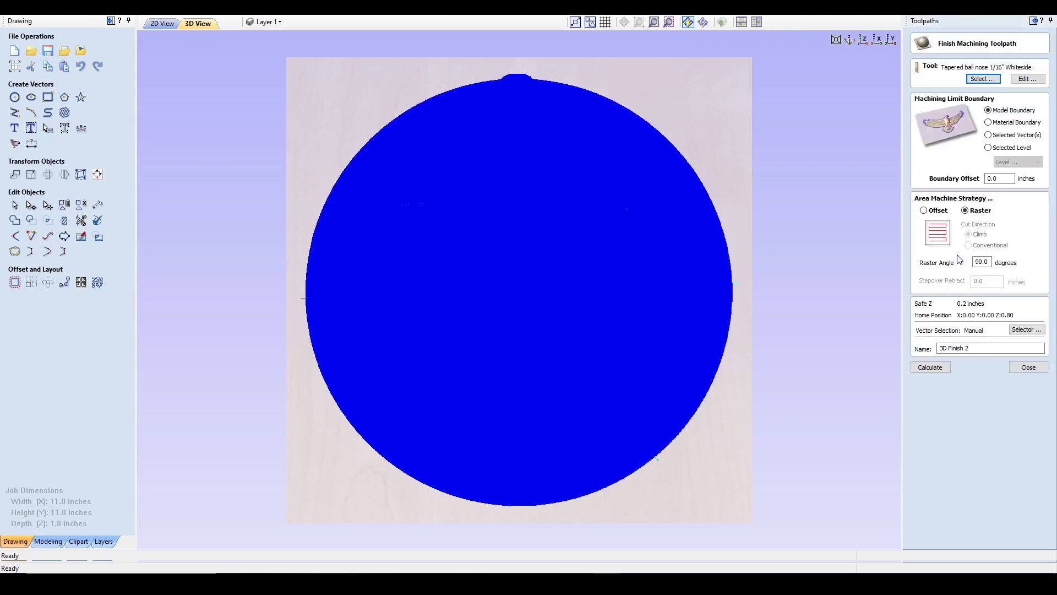
left_click(925, 211)
left_click(942, 368)
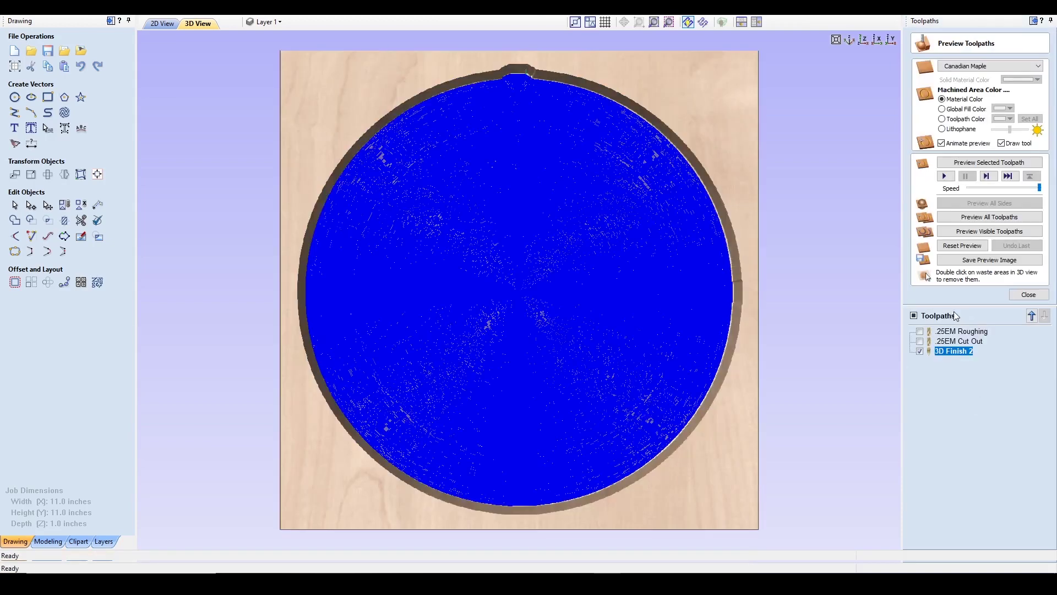
Reset the preview and simulate the offset finish carving the Medusa medallion
left_click(973, 246)
left_click(986, 231)
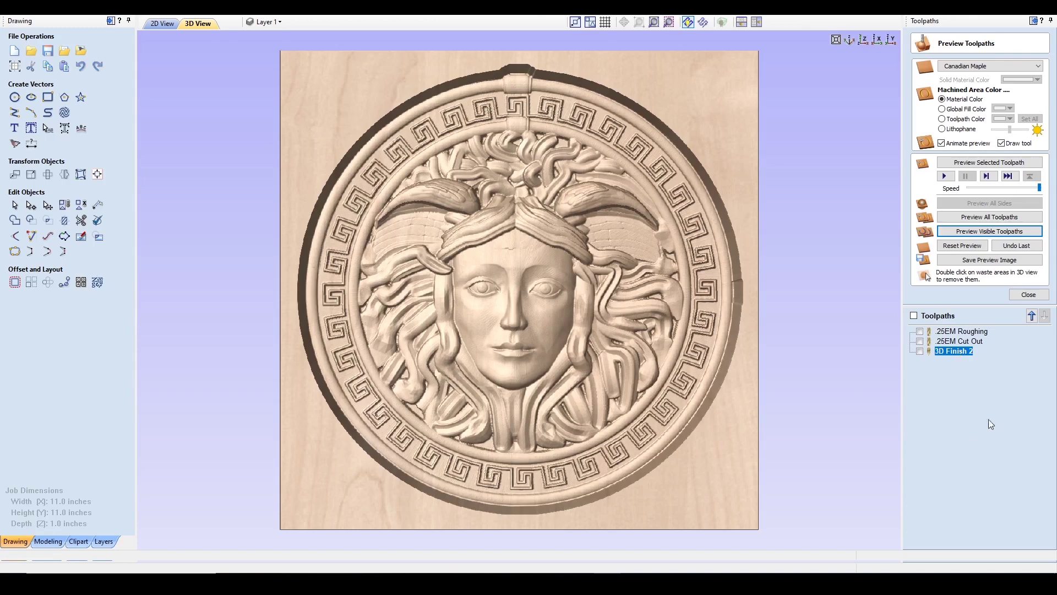
key("F2")
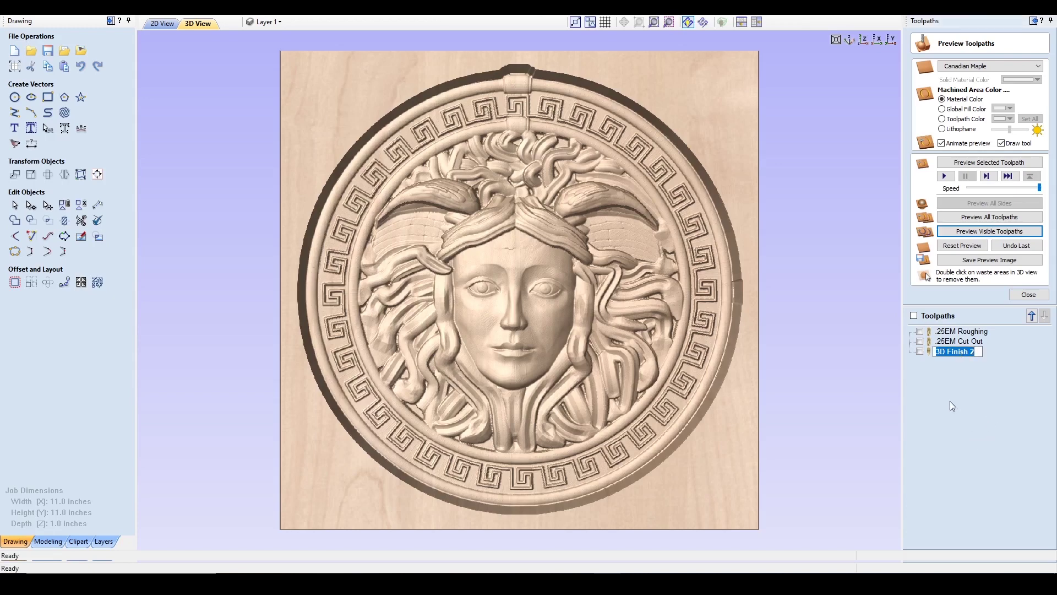
Rename the finish toolpath '1.16 TB 3D Finish' and move it above .25EM Cut Out
type("1.16 TB 3D Finish")
key("Return")
left_click(1032, 316)
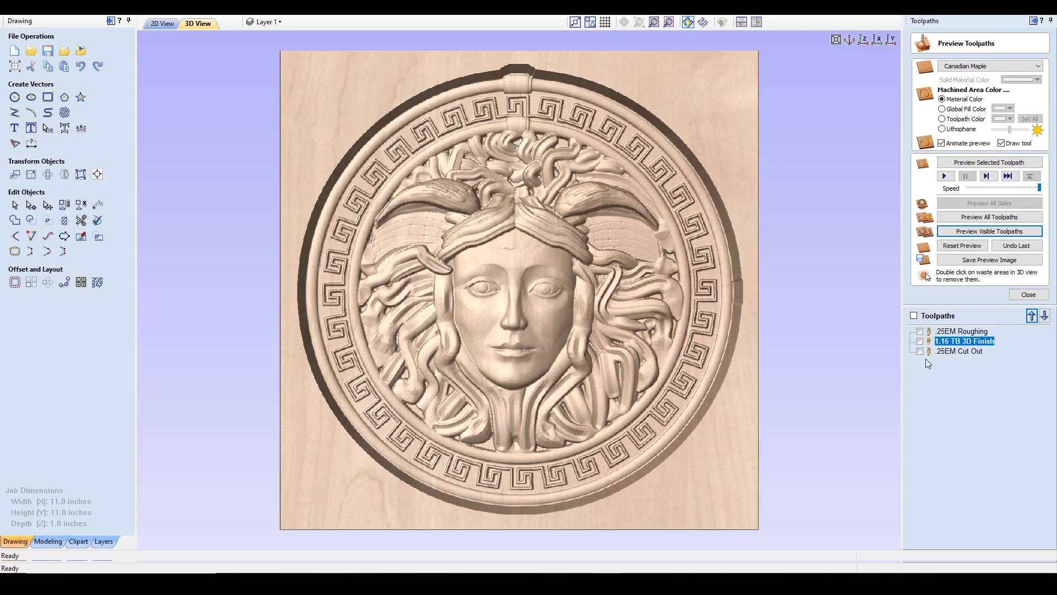
left_click(944, 352)
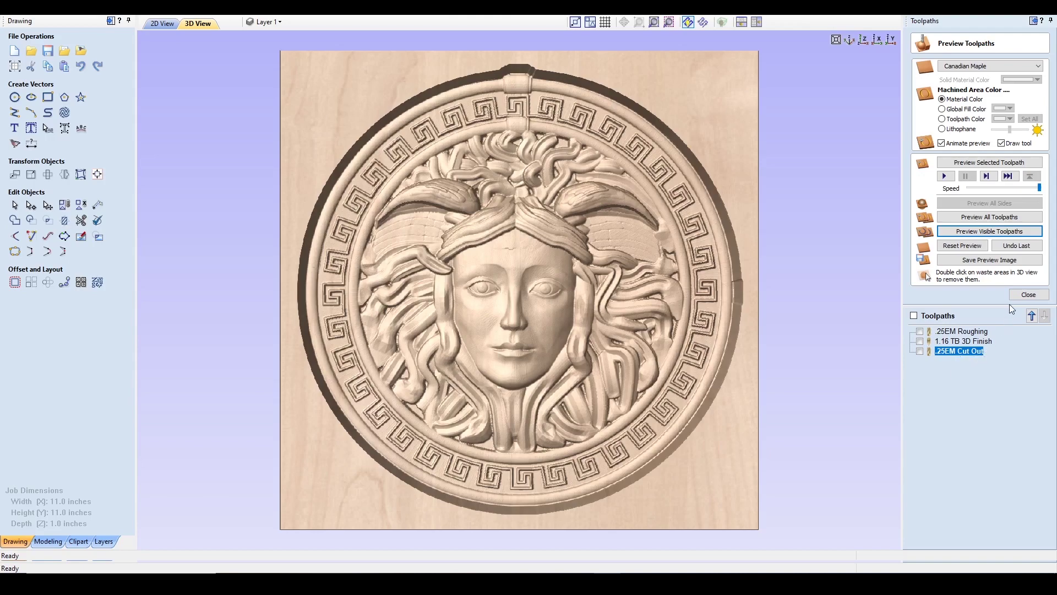
Make all three toolpaths visible, simulate them together, and inspect the tabbed cut-out edge
left_click(915, 317)
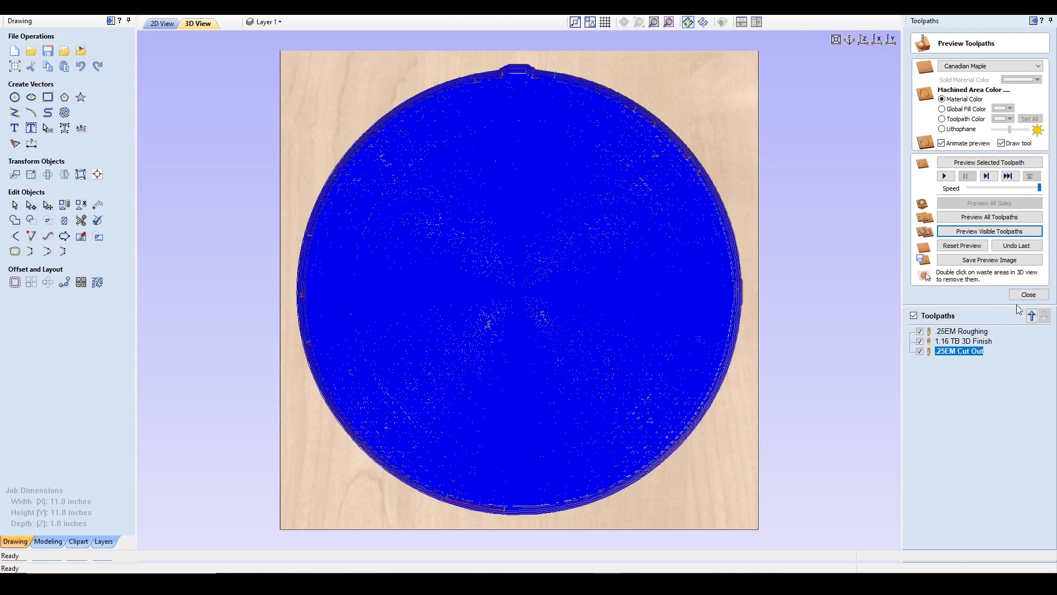
left_click(1025, 295)
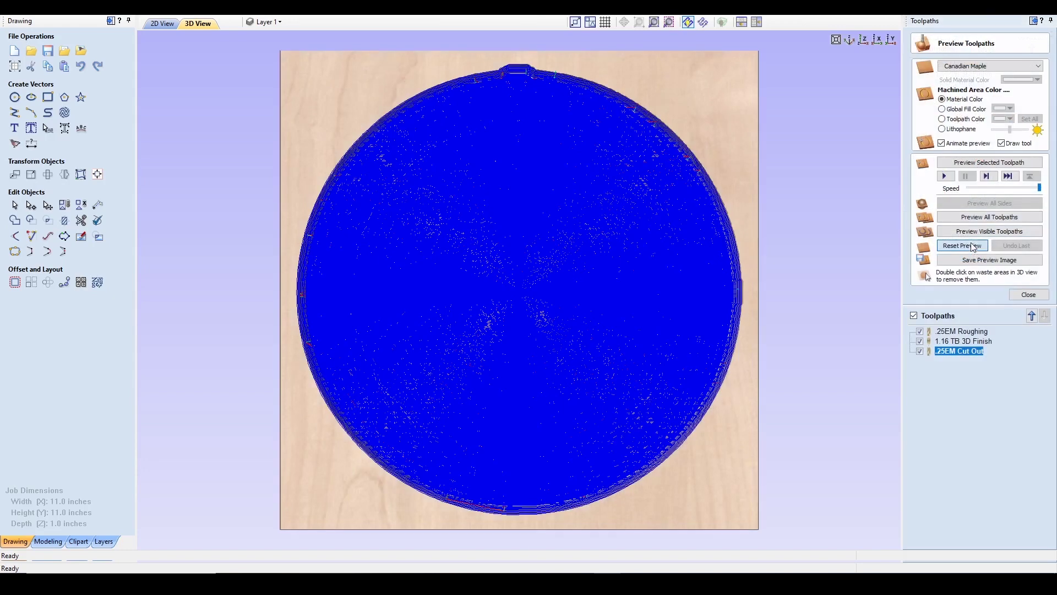
left_click(984, 238)
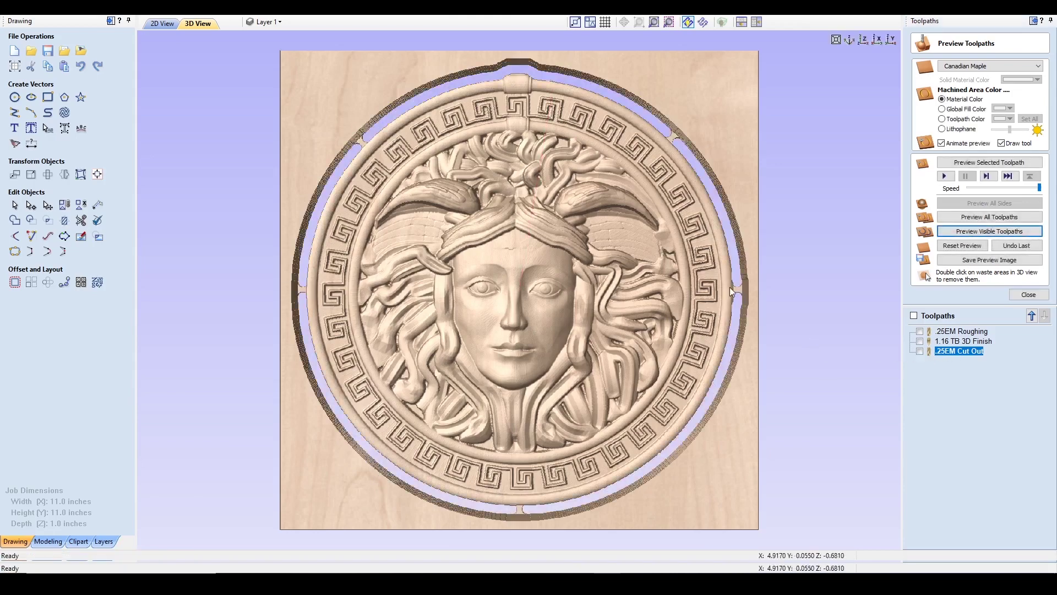
left_click_drag(722, 260, 673, 189)
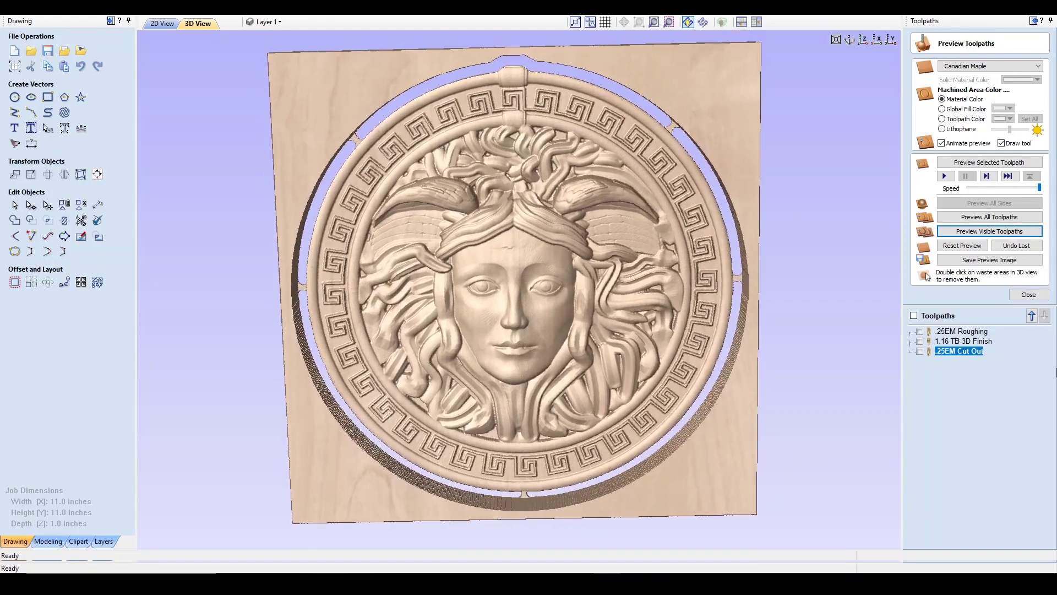
left_click(1027, 294)
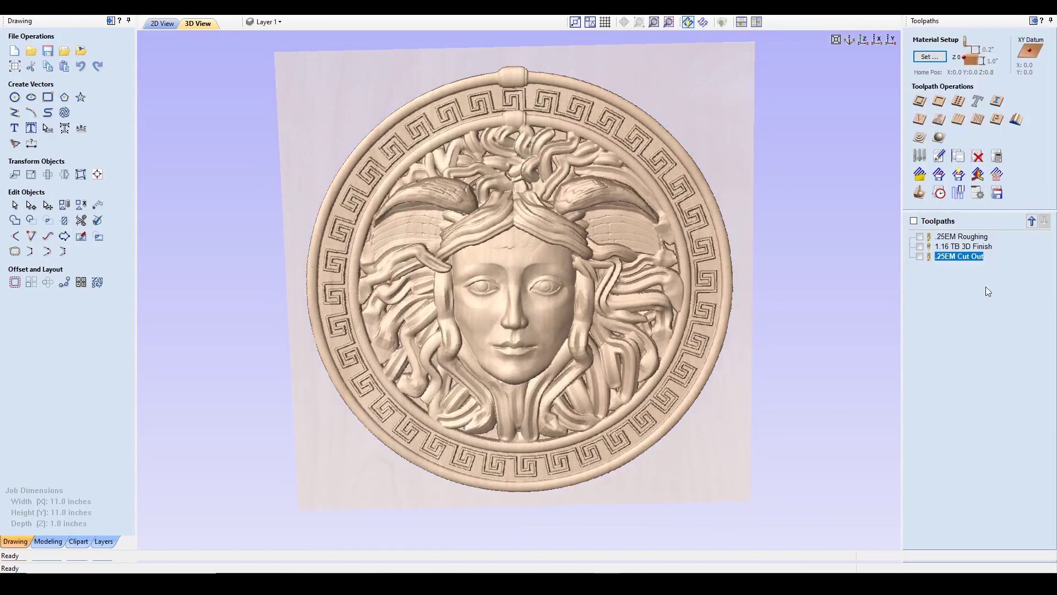
Show the .25EM Roughing toolpath and open its settings for review
left_click(920, 238)
double_click(950, 238)
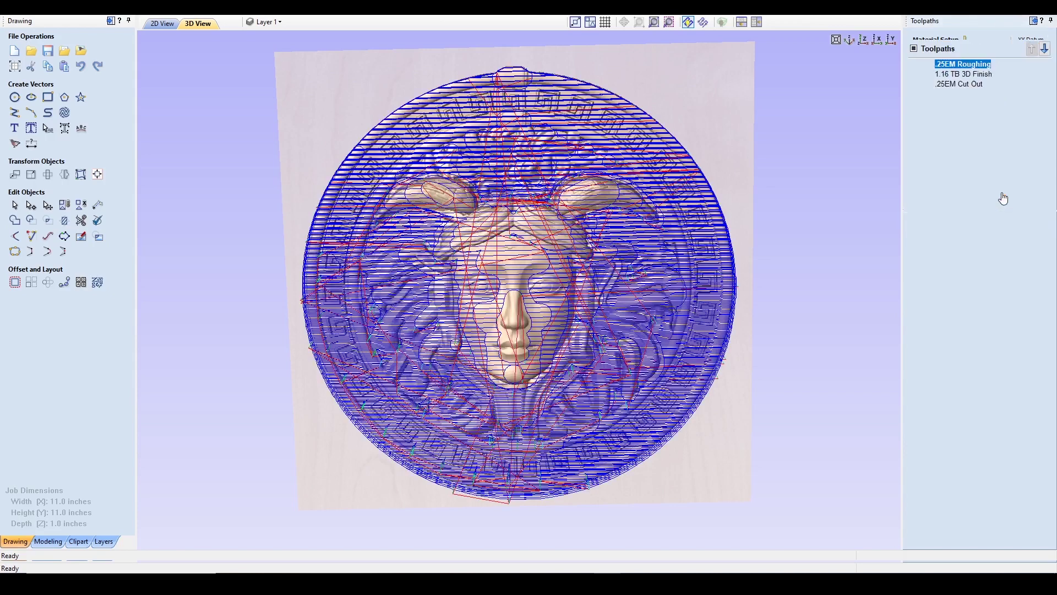